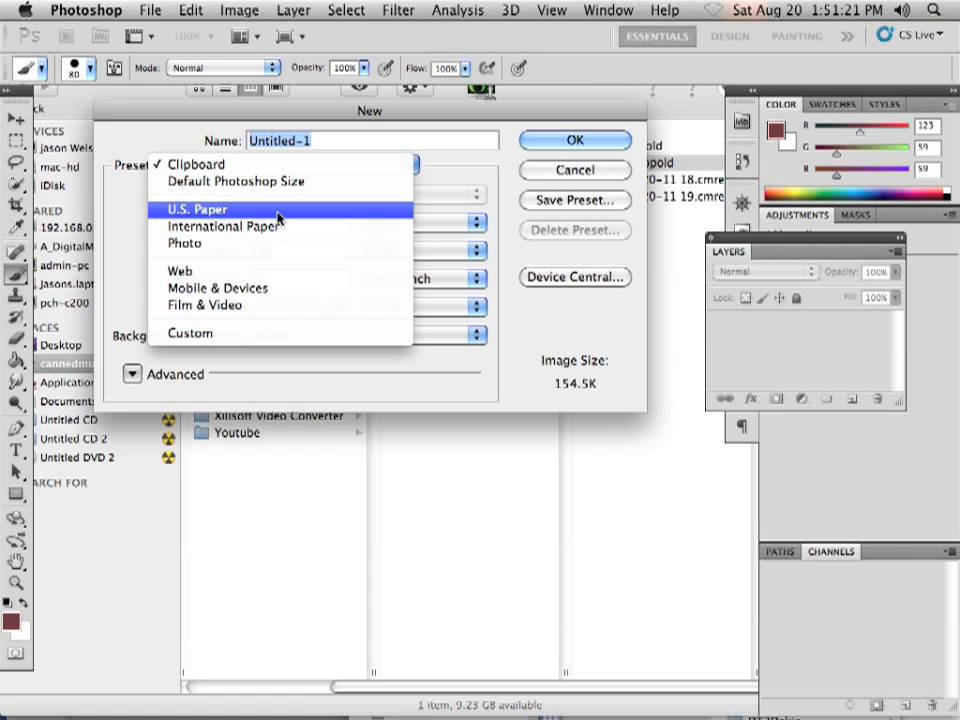
- Create a new document from the Web preset at 640 x 480 pixels with a white background
left_click(255, 276)
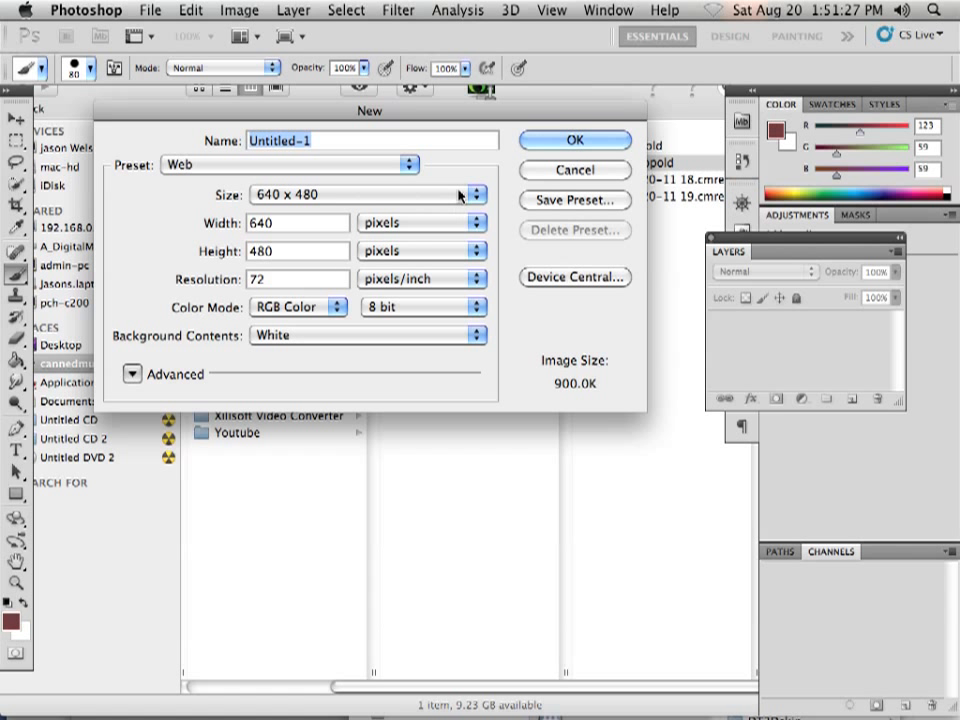
left_click(574, 141)
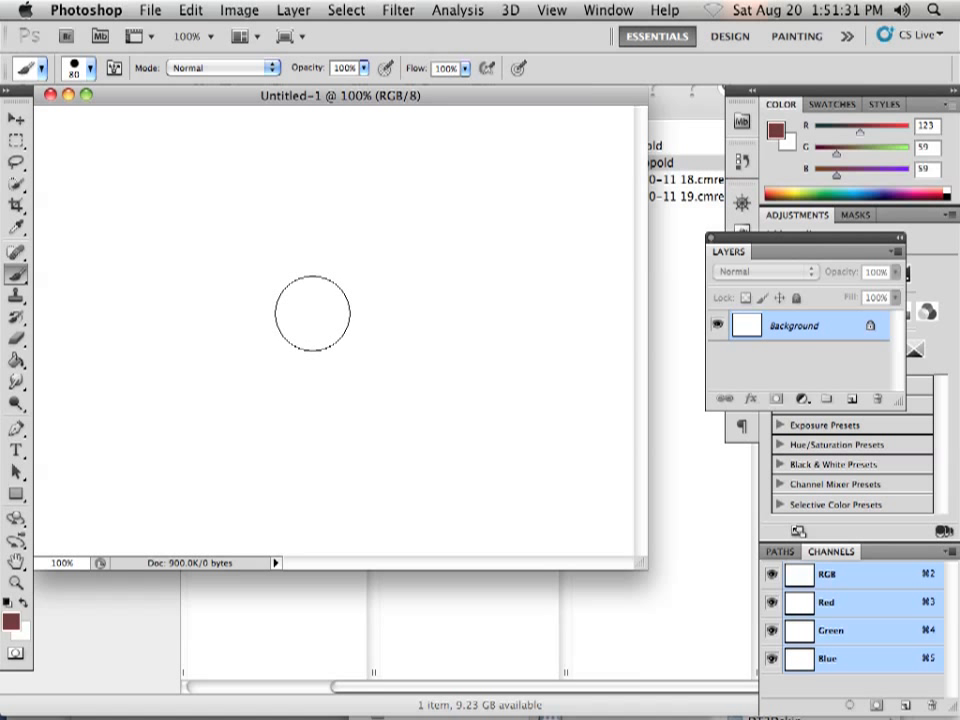
- Activate the Brush tool and reset its brush presets, replacing the current brushes with the default set
left_click(19, 279)
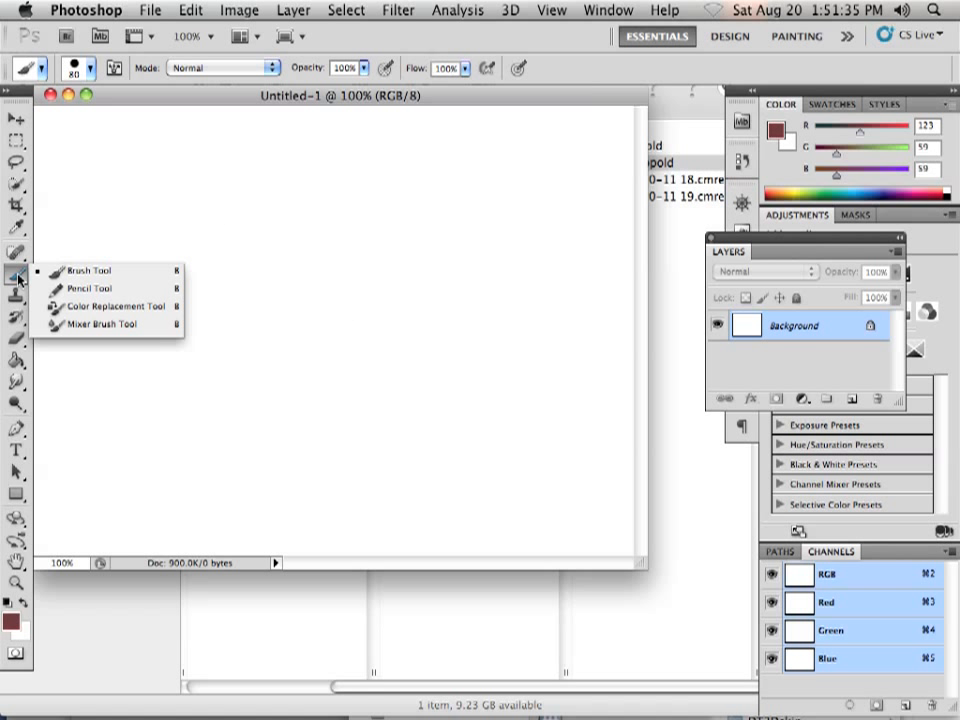
left_click(73, 276)
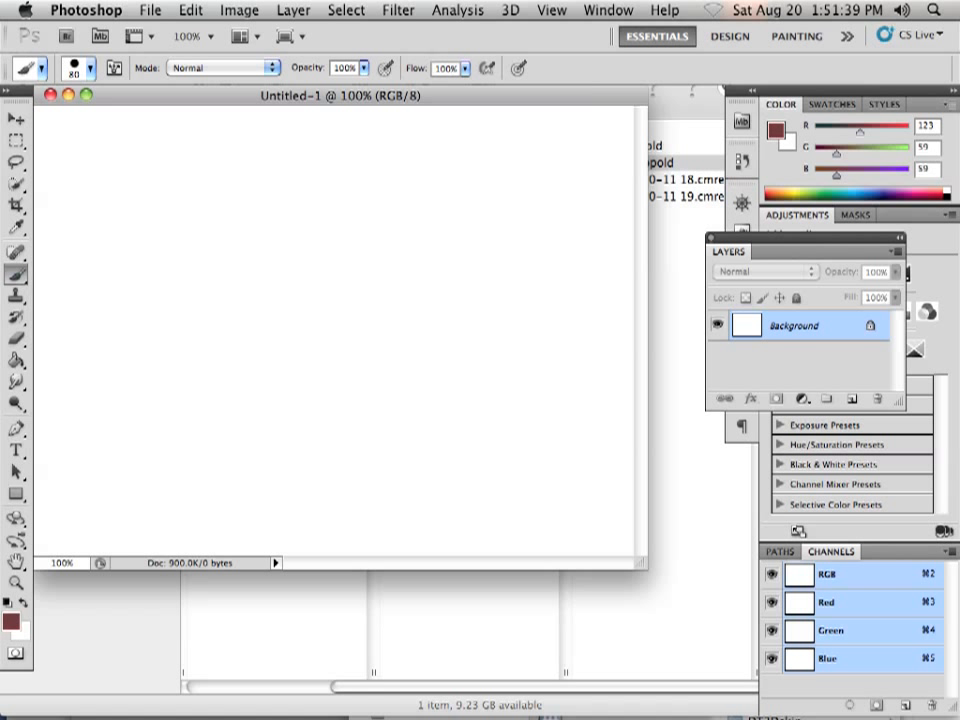
left_click(90, 70)
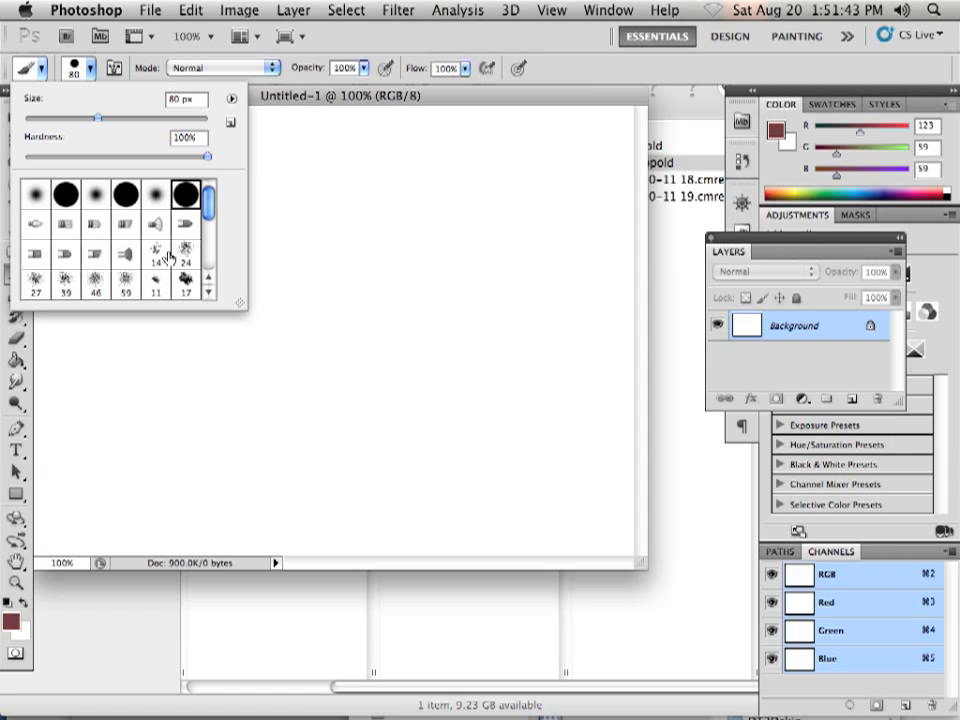
left_click(231, 101)
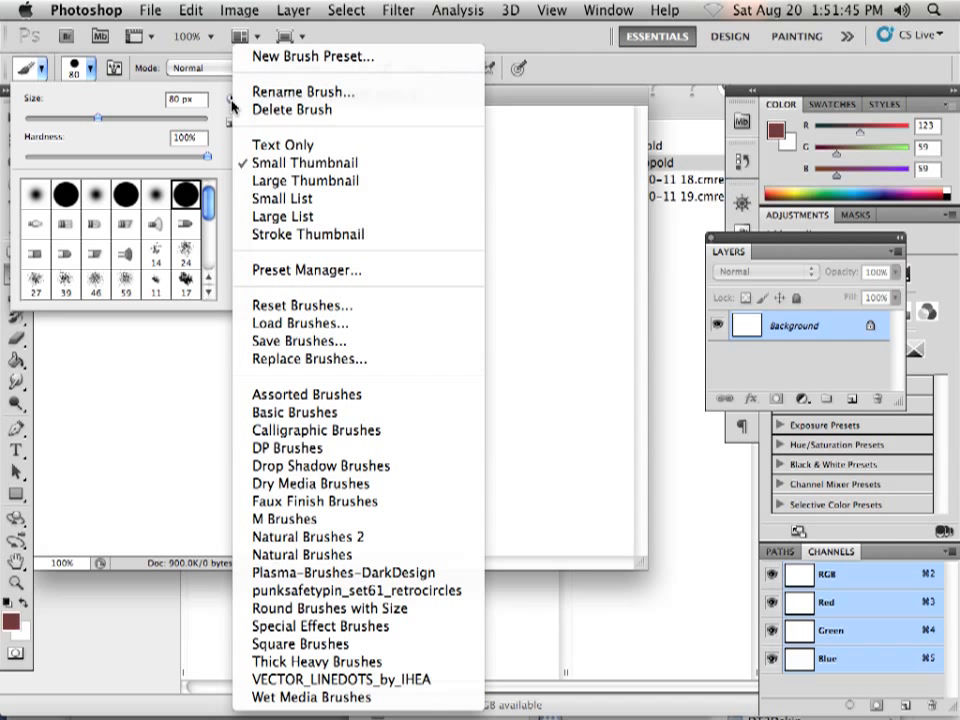
left_click(231, 101)
left_click(231, 101)
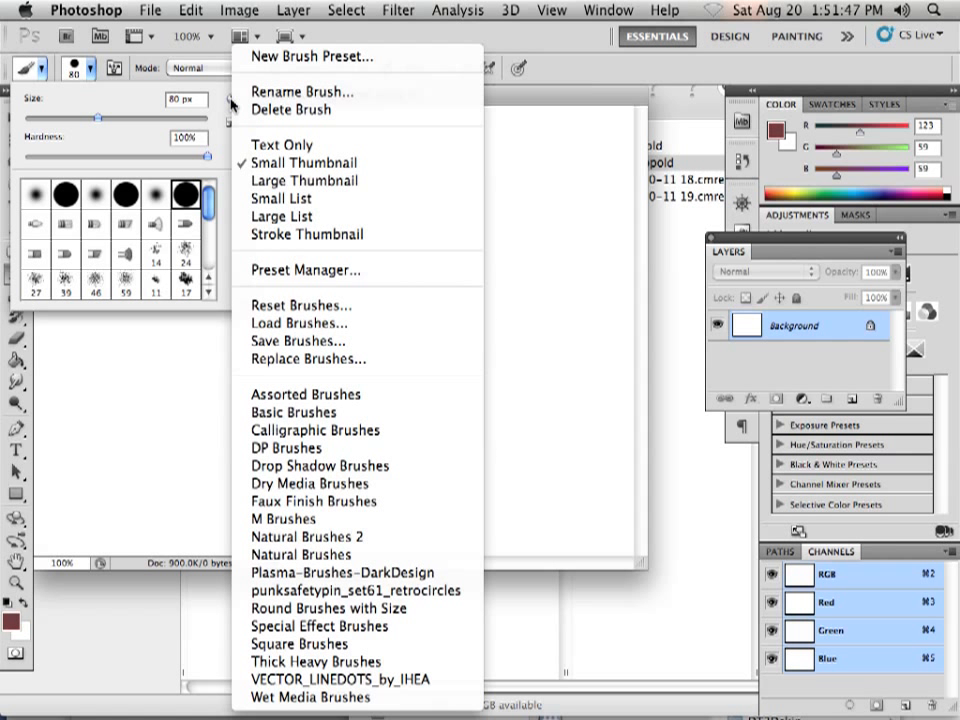
left_click(286, 305)
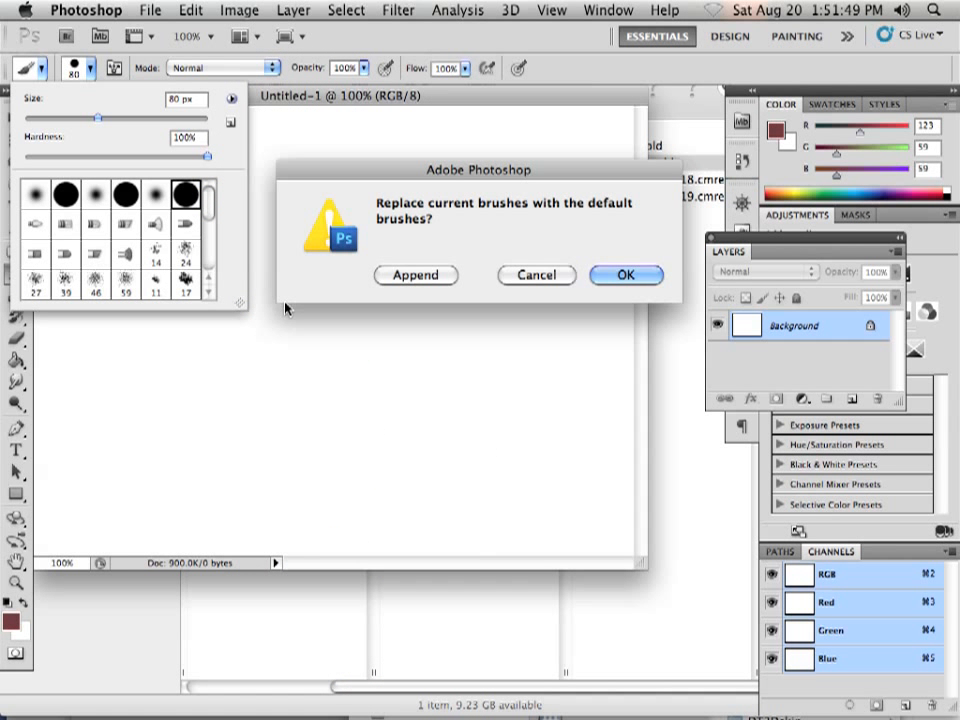
left_click(604, 274)
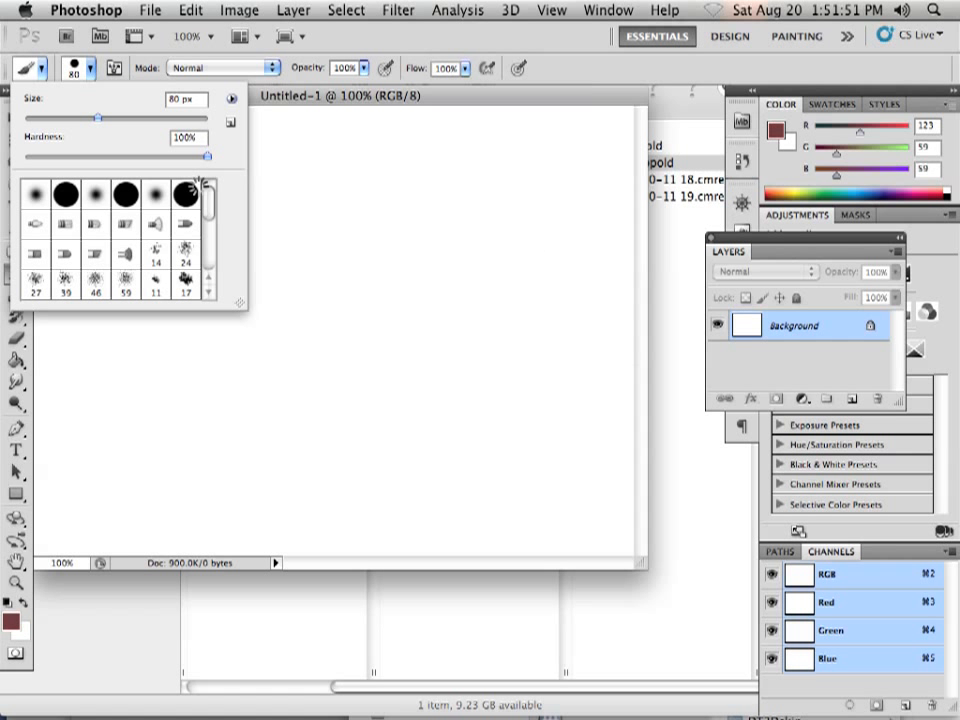
mouse_move(211, 213)
left_mouse_down()
mouse_move(211, 250)
mouse_move(211, 205)
left_mouse_up()
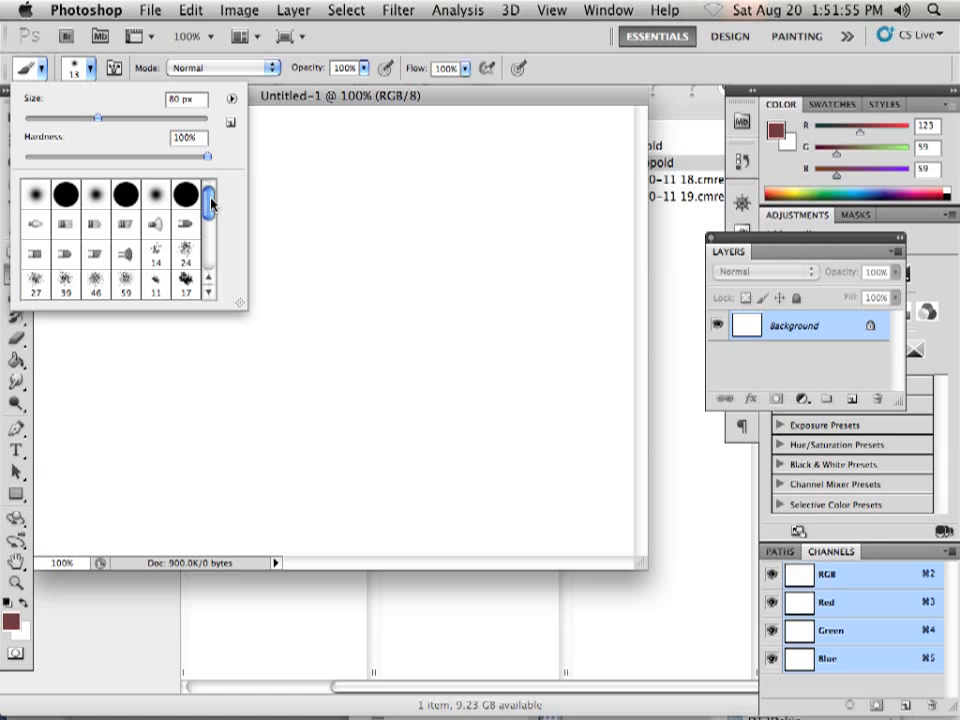
- Set the foreground color to a dark red with RGB values 126, 44, 44
left_click(11, 622)
left_click(581, 301)
left_click_drag(581, 301, 572, 326)
left_click(810, 192)
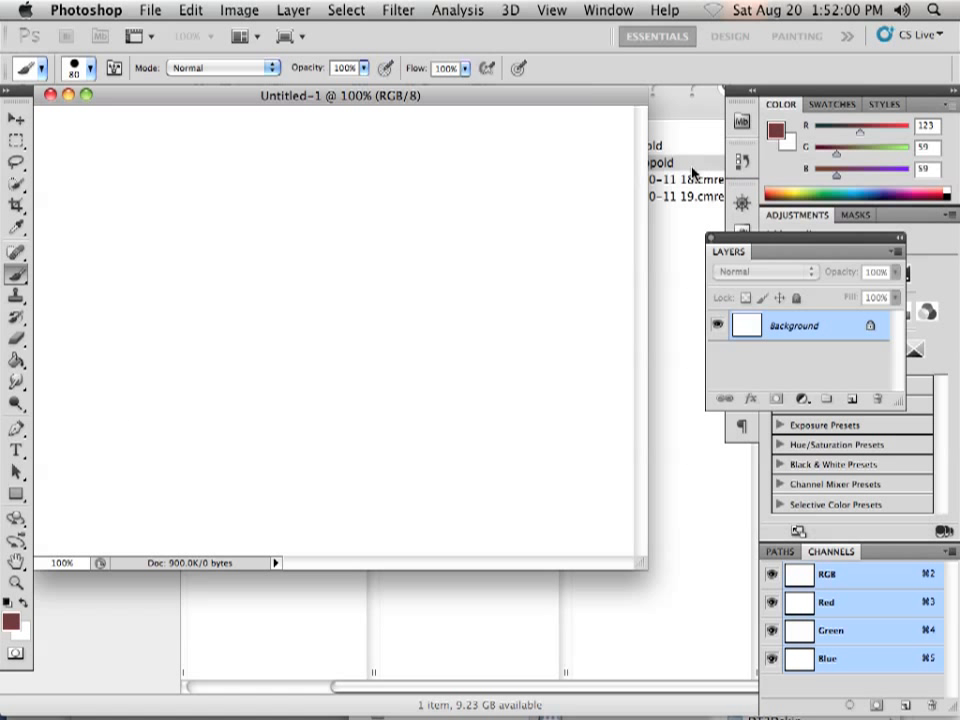
- Choose the 80 px hard round brush and paint one thick, slightly slanted vertical stroke on the right half of the canvas
left_click(89, 70)
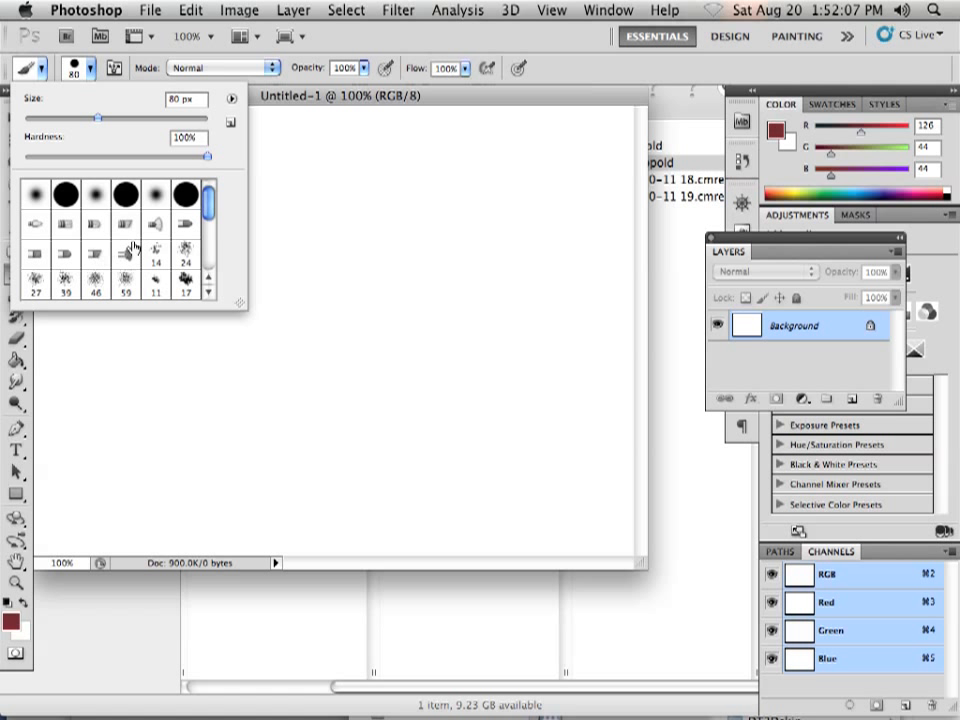
left_click(186, 197)
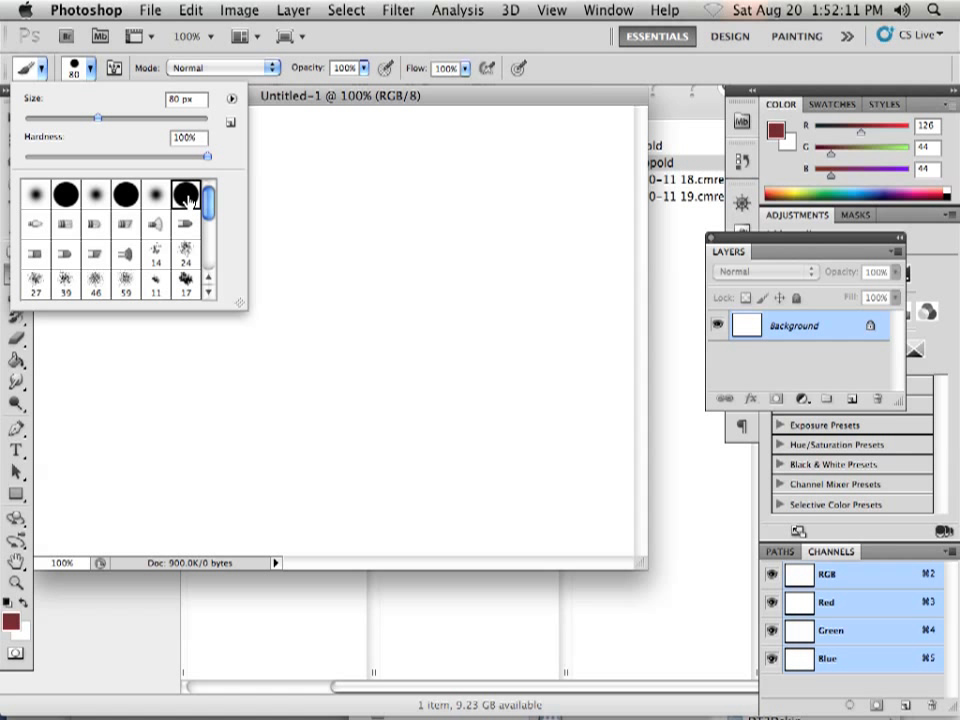
double_click(186, 197)
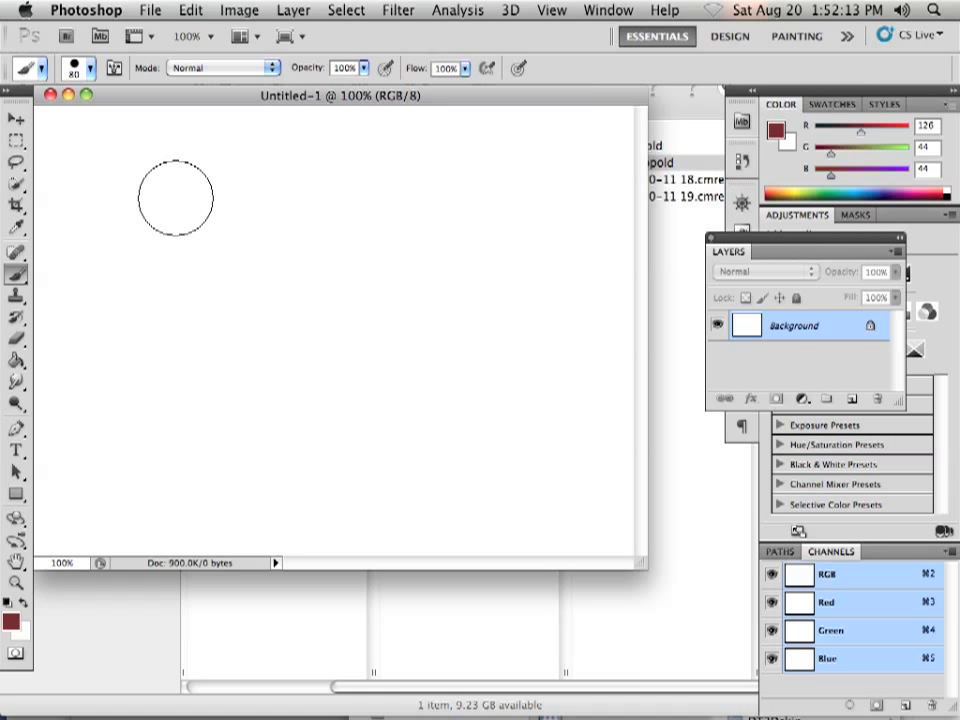
left_click(91, 67)
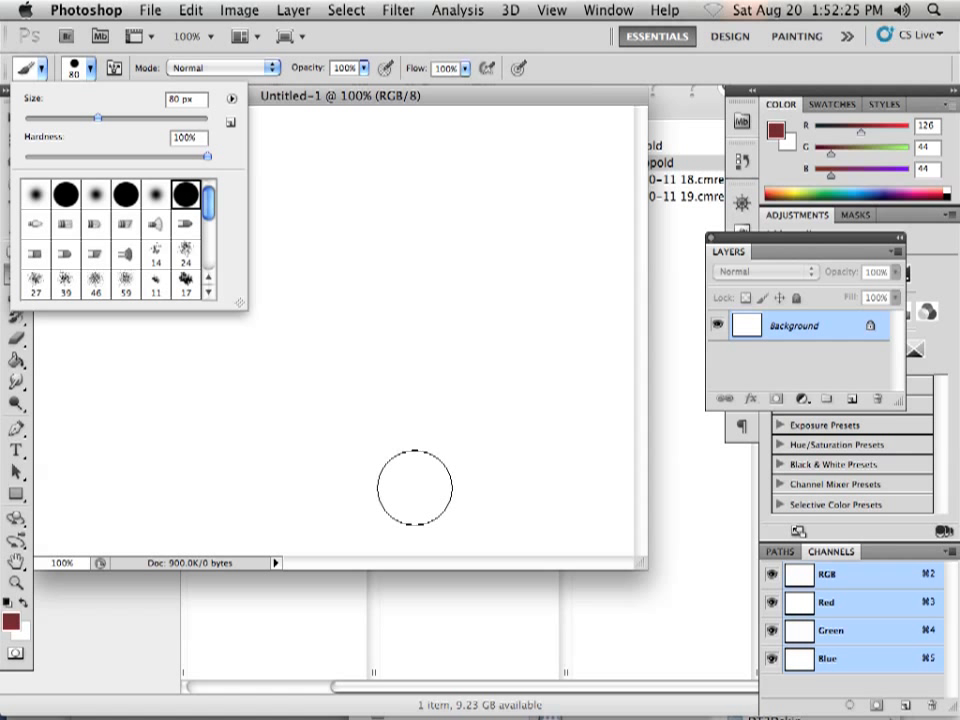
left_click_drag(415, 488, 478, 214)
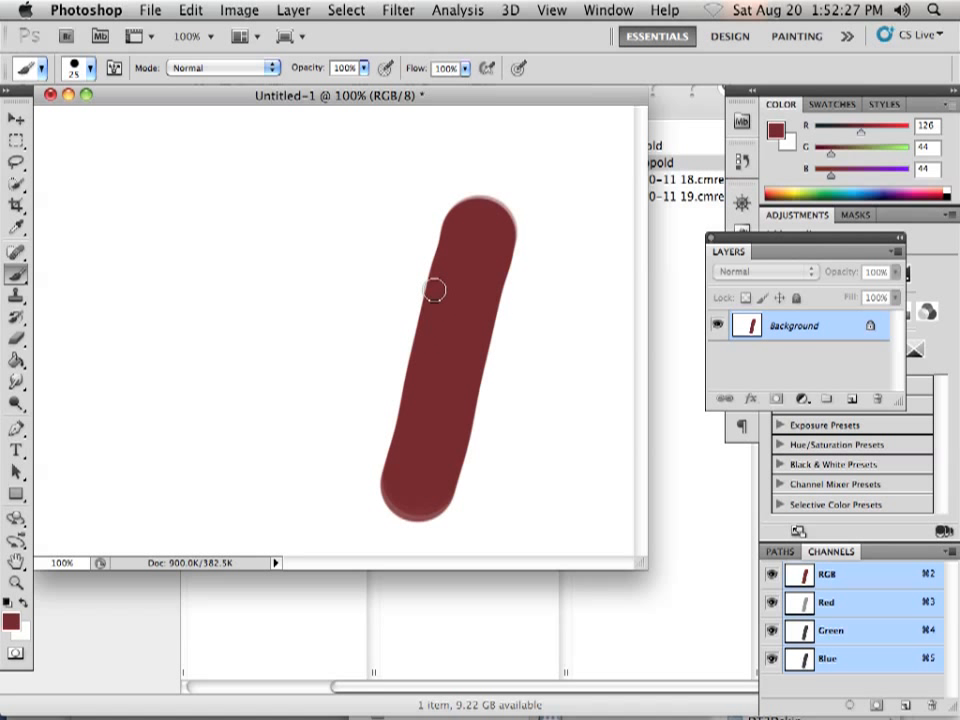
- Shrink the brush to 8 px and switch to the soft round brush preset
key("bracketleft")
key("bracketleft")
key("bracketleft")
key("bracketleft")
key("bracketleft")
left_click(92, 70)
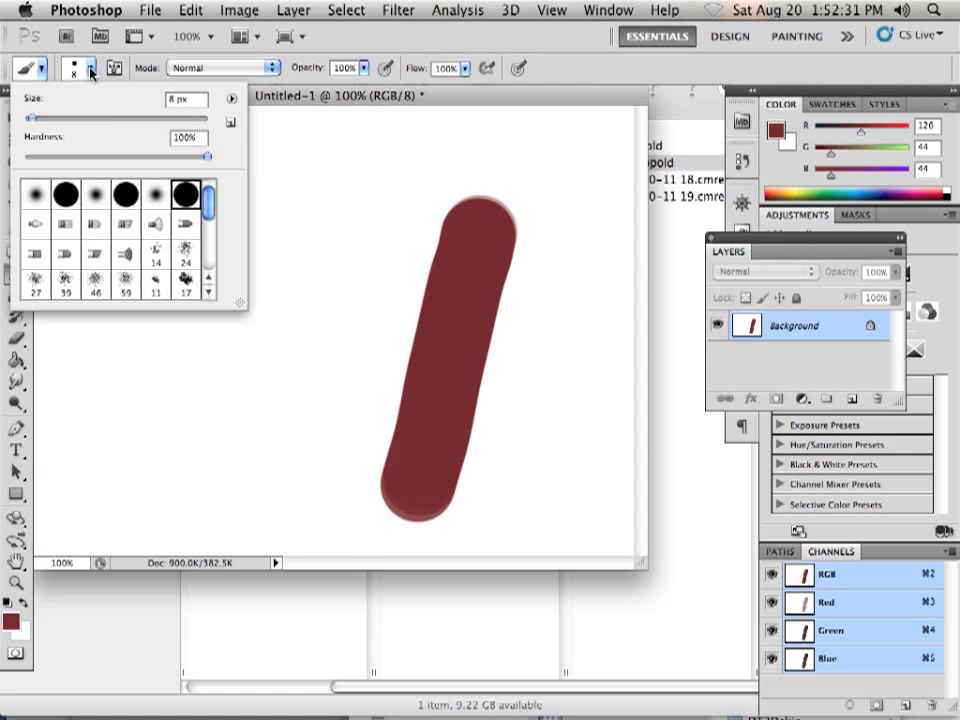
left_click(153, 192)
key("Return")
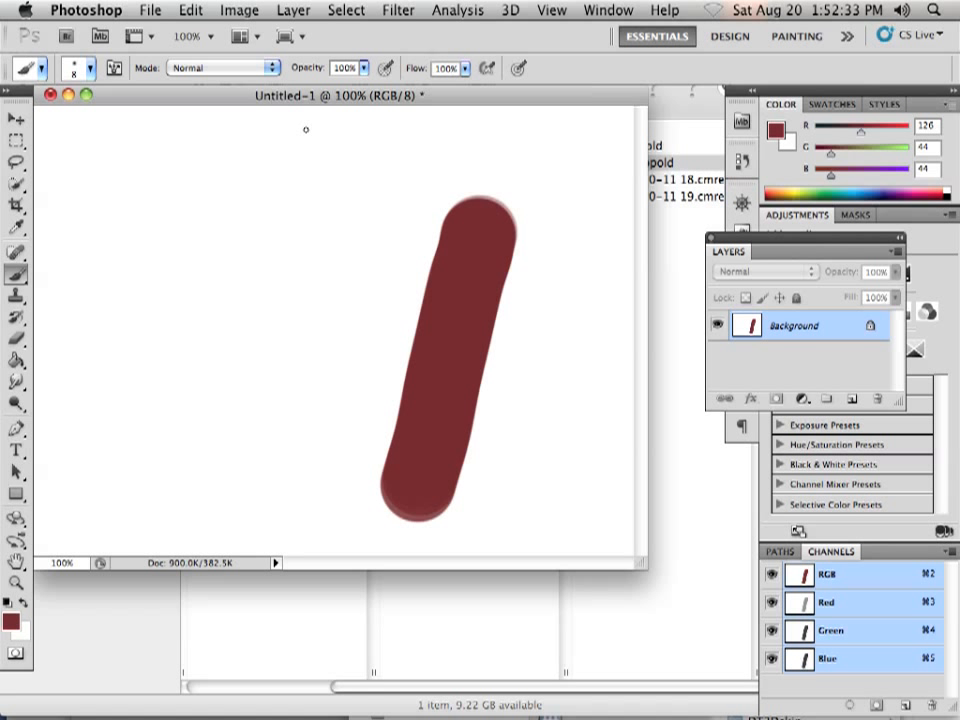
- Enlarge the soft brush to 70 px and paint a second slanted stroke to the left of the hard-edged one
key("bracketright")
key("bracketright")
key("bracketright")
key("bracketright")
key("bracketright")
key("bracketright")
key("bracketright")
key("bracketright")
key("bracketright")
key("bracketright")
key("bracketright")
key("bracketright")
left_click_drag(312, 182, 259, 482)
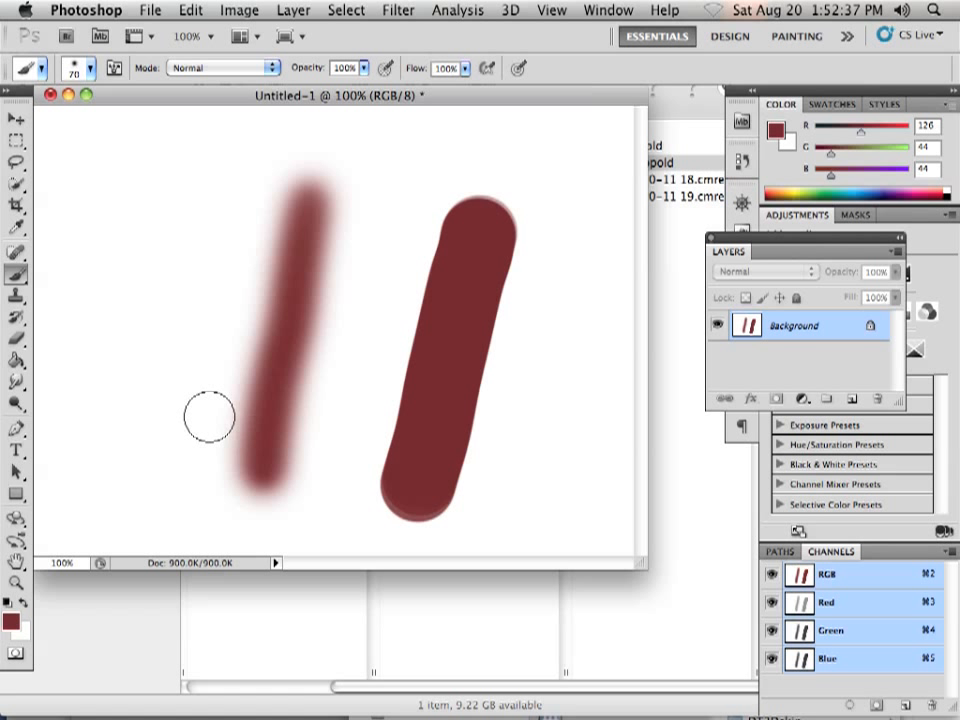
- Step the soft brush size down and up several times, ending at 125 px
key("bracketleft")
key("bracketleft")
key("bracketleft")
key("bracketright")
key("bracketright")
key("bracketright")
key("bracketright")
key("bracketright")
key("bracketright")
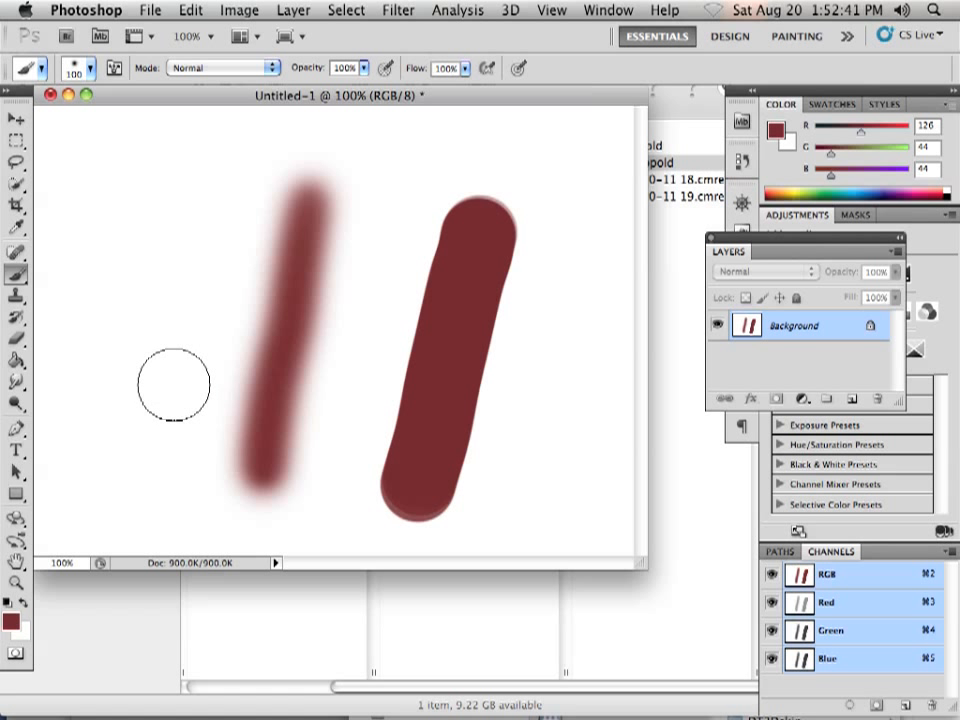
key("bracketleft")
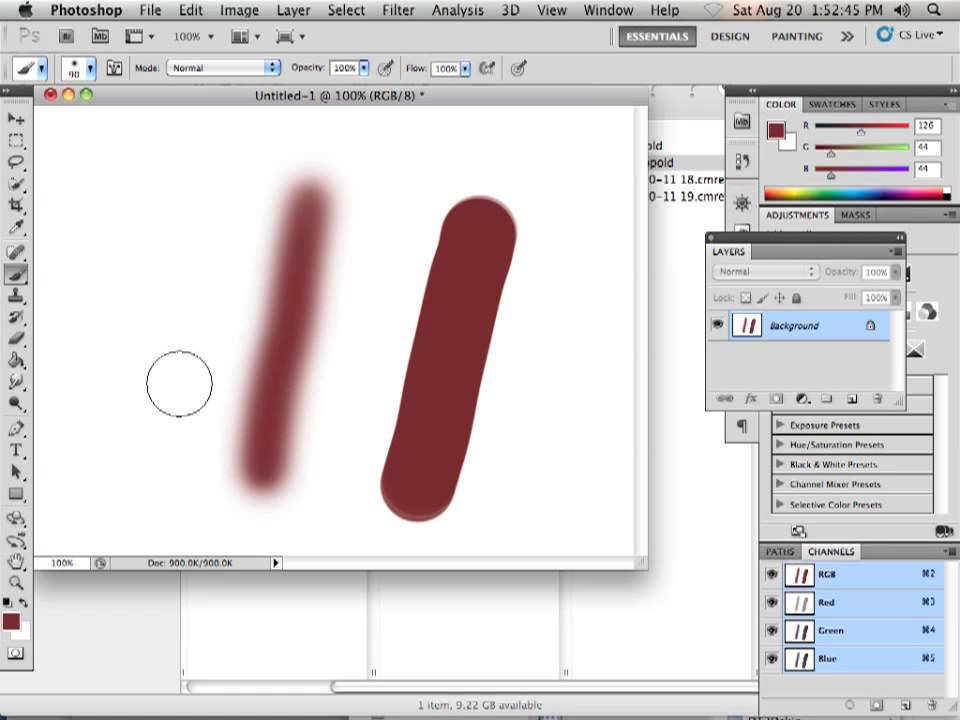
key("bracketleft")
key("bracketleft")
key("bracketright")
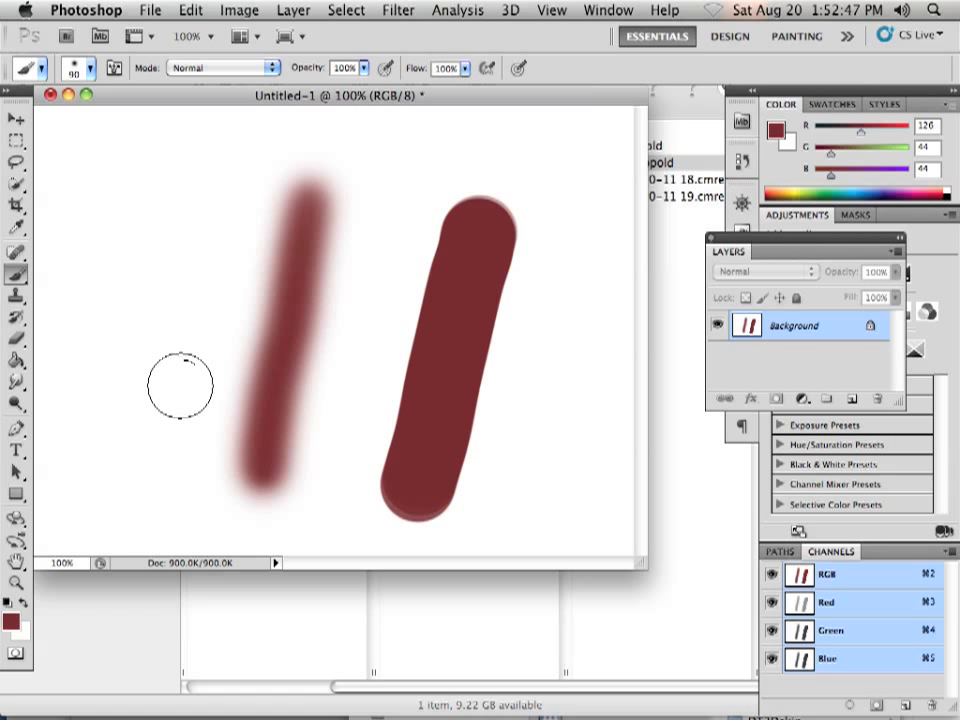
key("bracketright")
key("bracketright")
key("bracketright")
key("bracketleft")
key("bracketleft")
key("bracketleft")
key("bracketleft")
key("bracketleft")
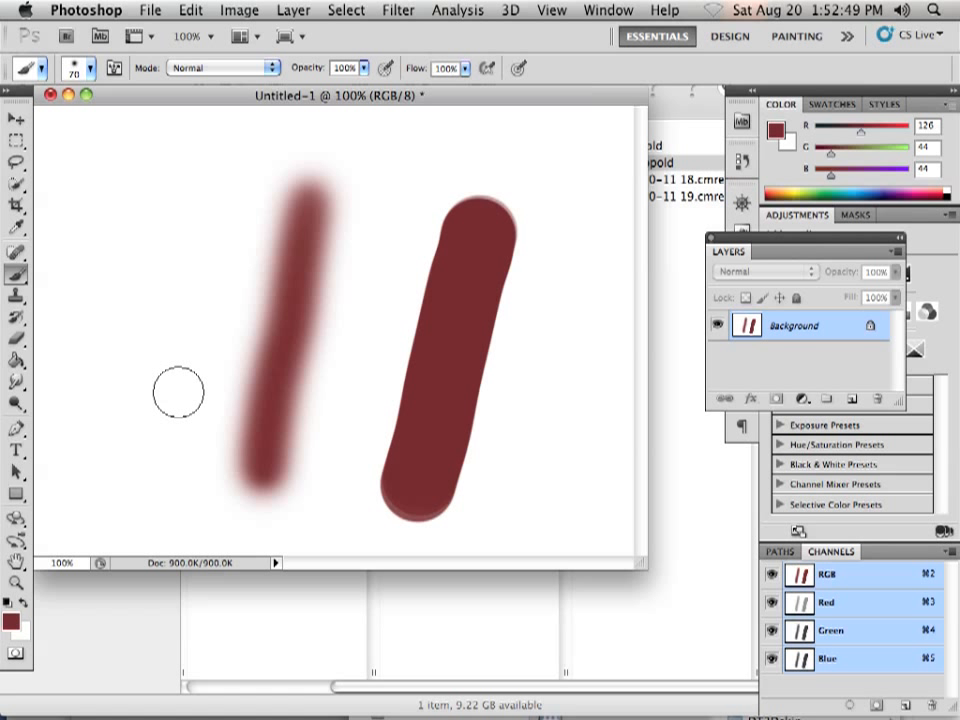
key("bracketright")
key("bracketright")
key("bracketright")
key("bracketright")
key("bracketright")
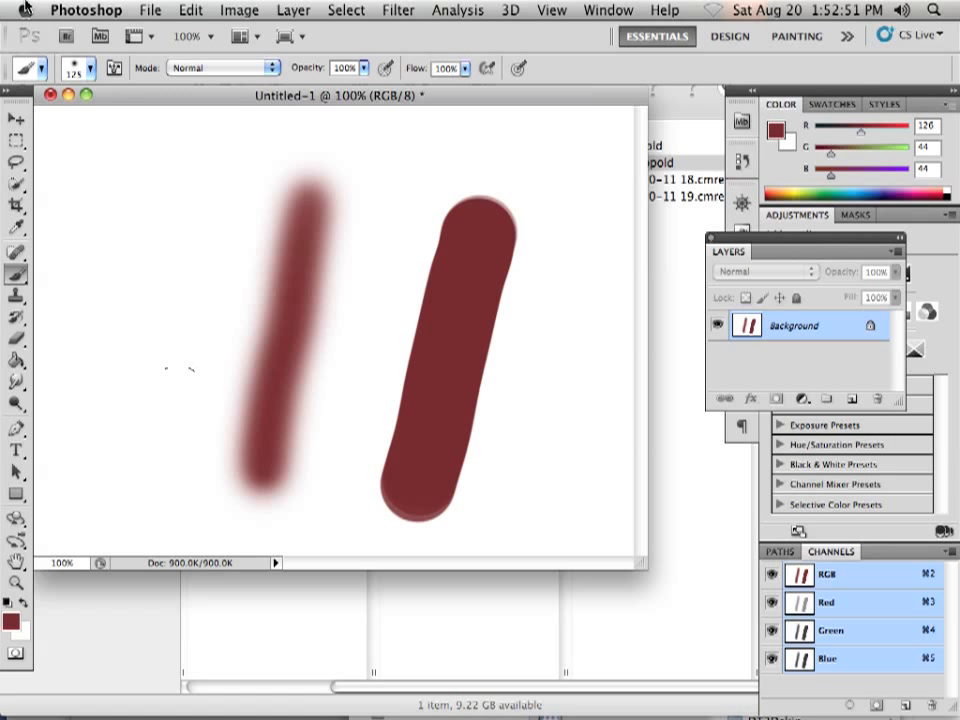
- Switch to System Preferences and open the Wacom Tablet settings
left_click(26, 10)
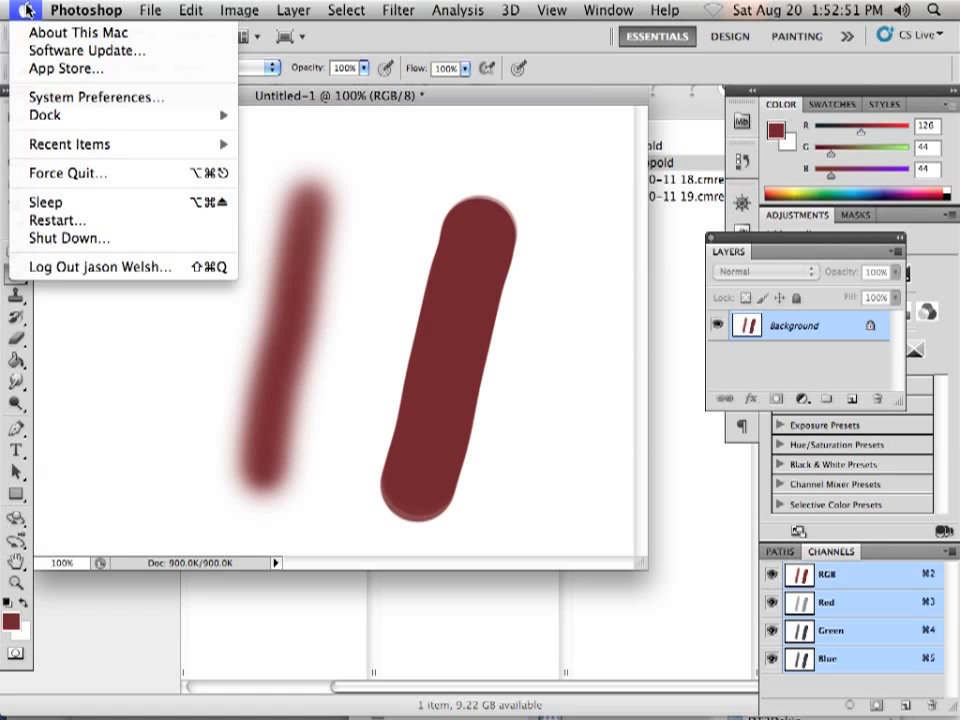
left_click(72, 98)
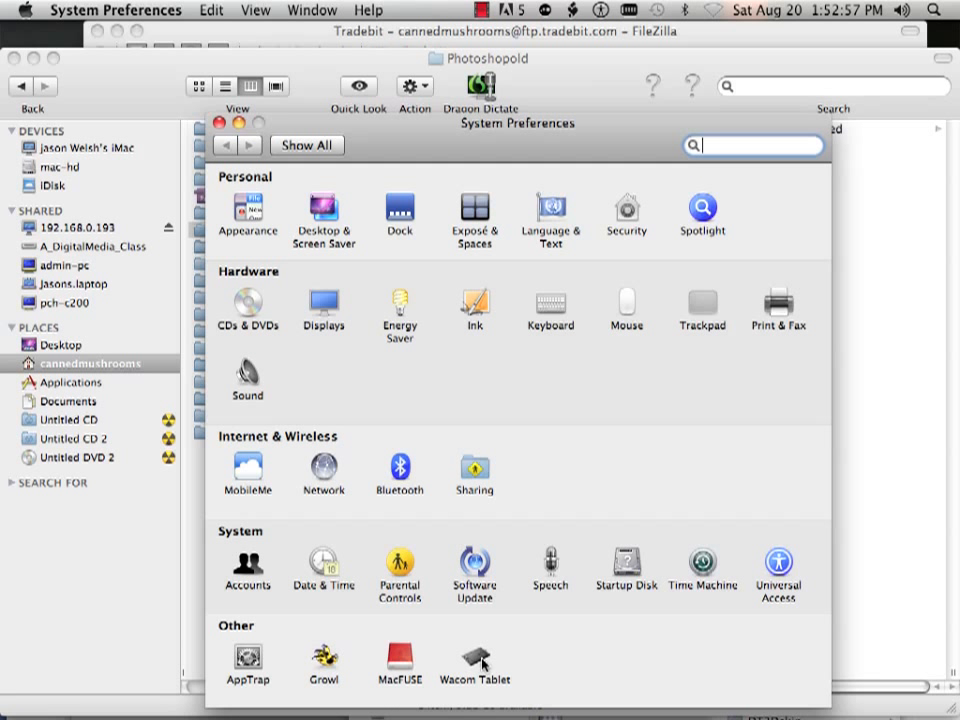
left_click(477, 662)
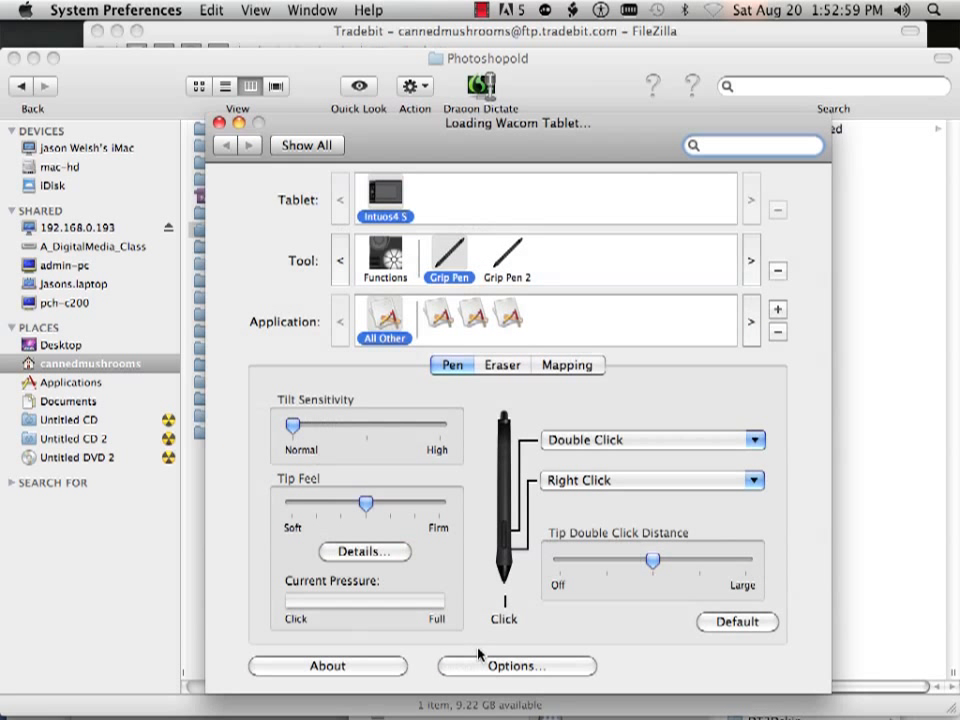
- Remove all three application-specific entries from the Grip Pen's application list, leaving only the All entry
left_click(508, 327)
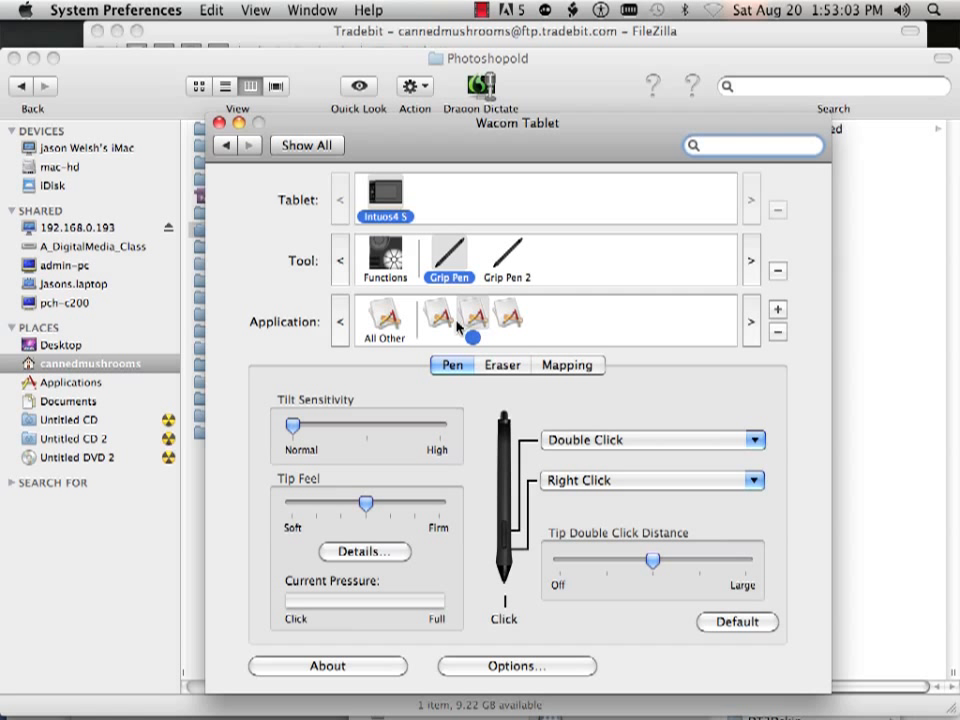
left_click(400, 328)
left_click(440, 320)
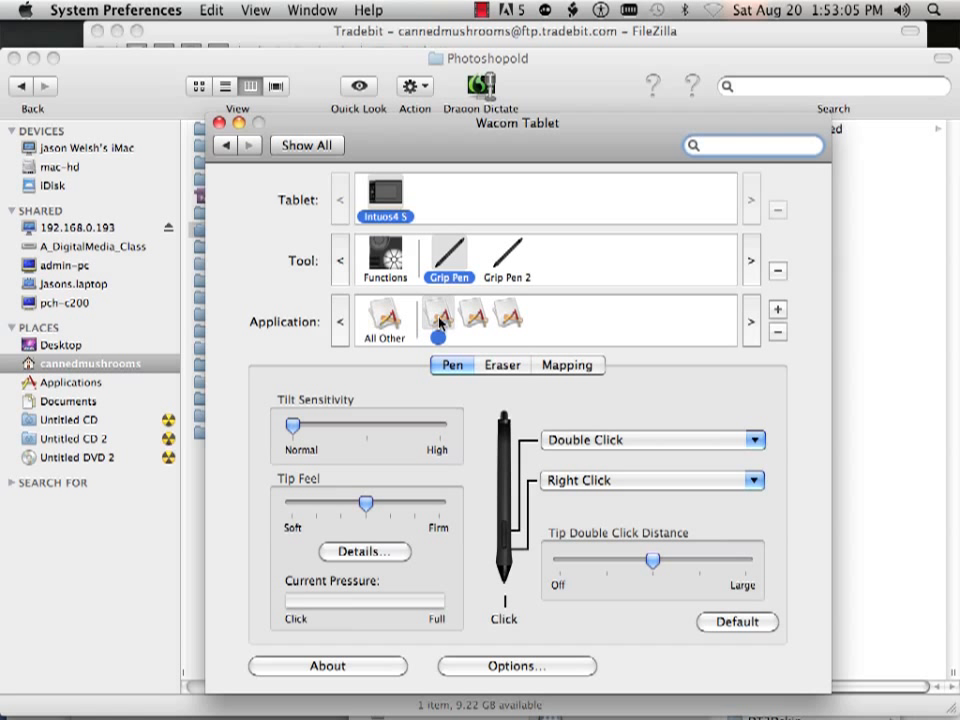
left_click(472, 317)
left_click(508, 318)
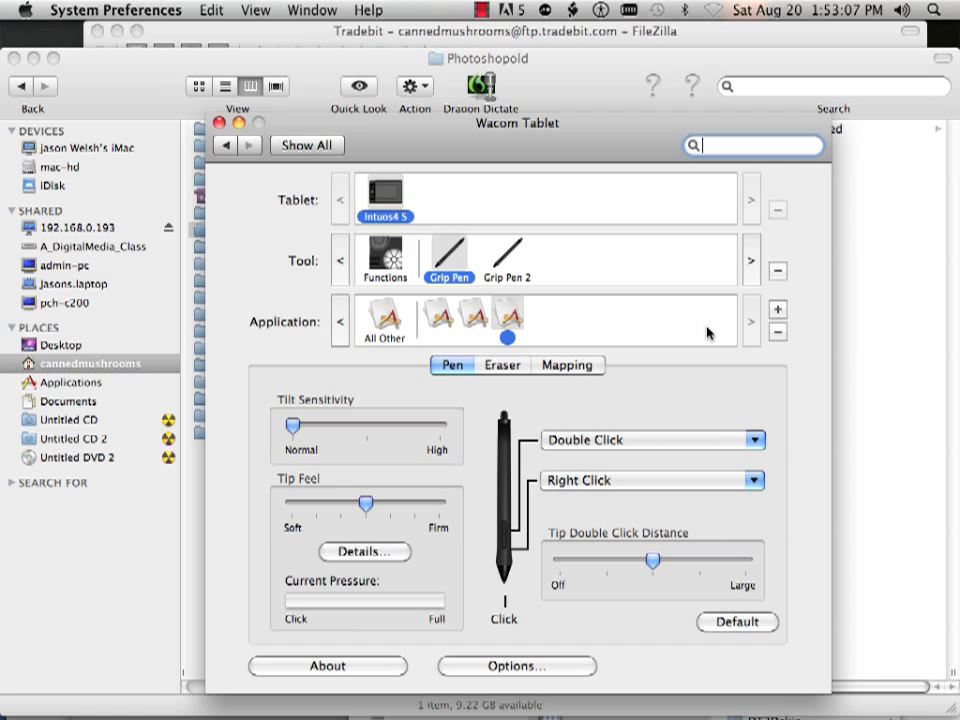
left_click(778, 333)
left_click(708, 265)
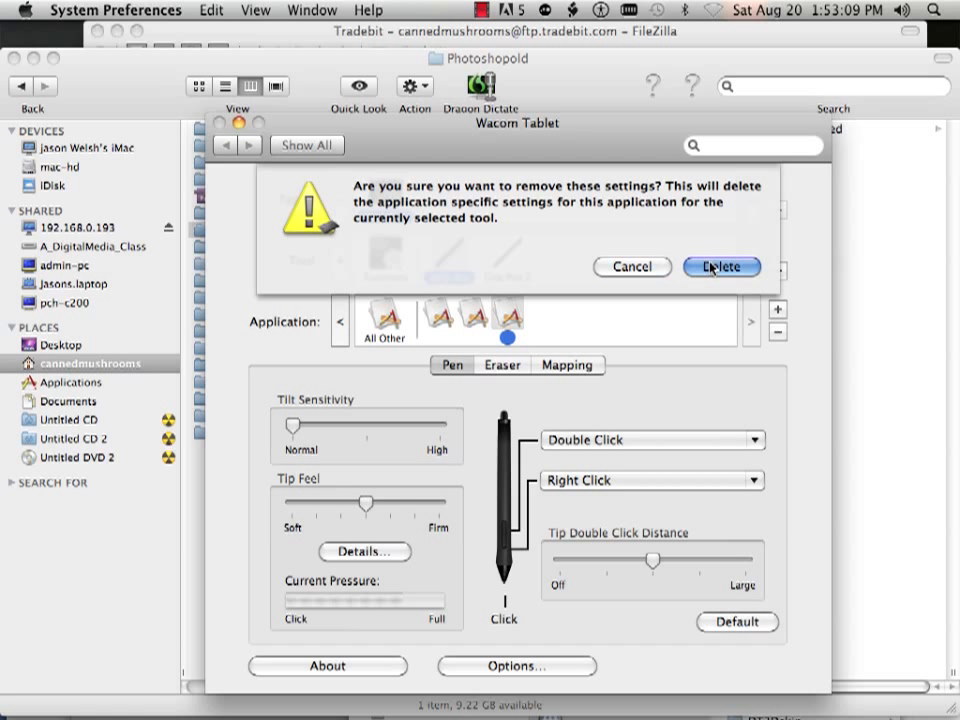
left_click(484, 318)
left_click(778, 333)
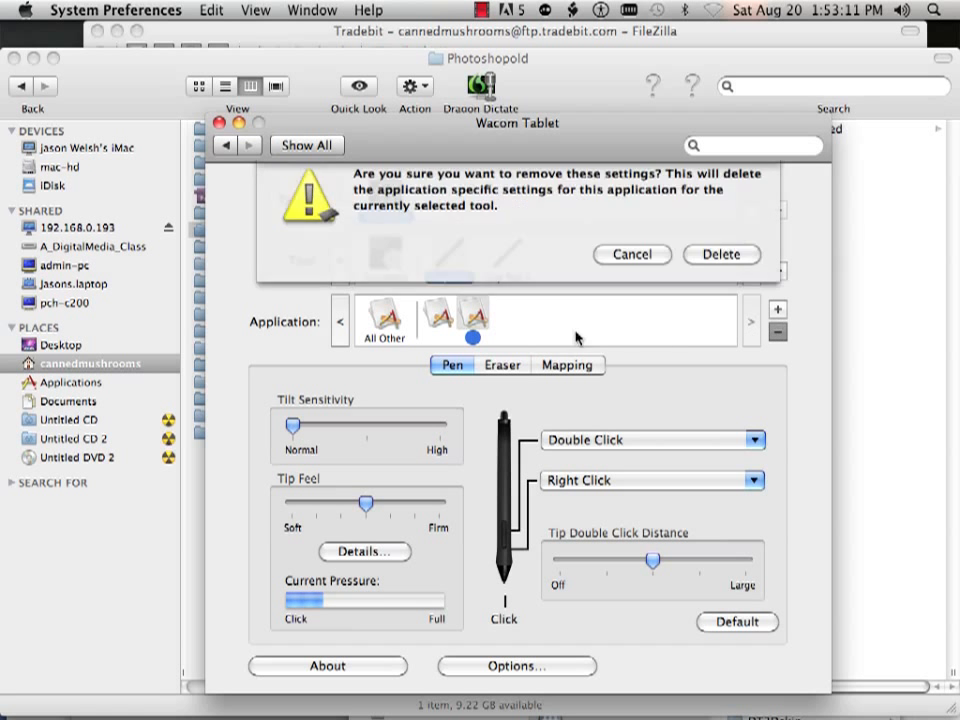
left_click(719, 264)
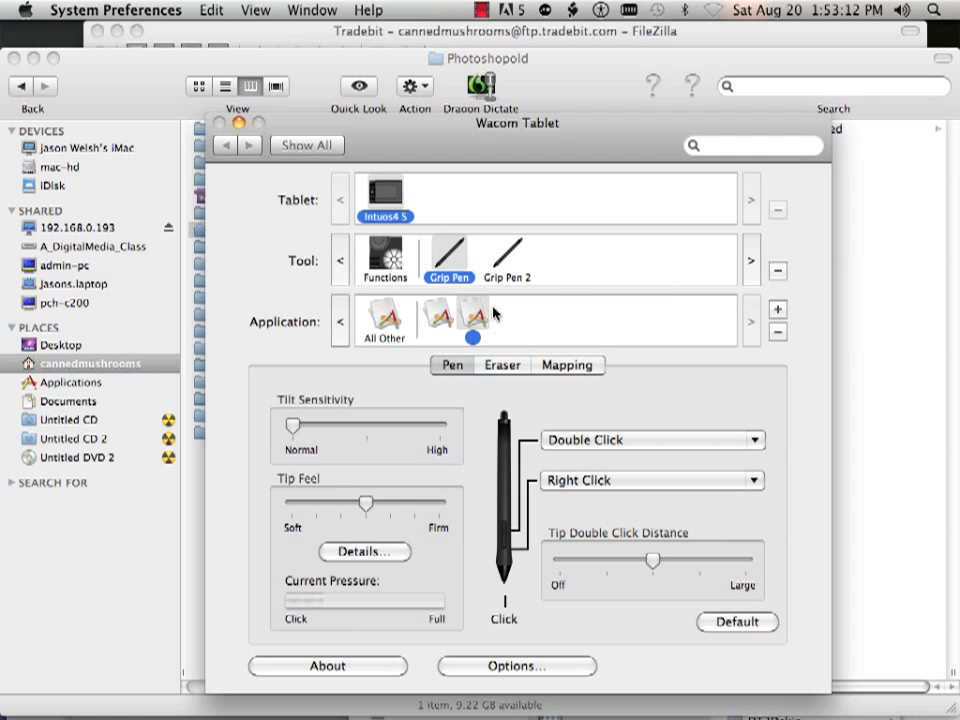
left_click(778, 333)
left_click(705, 265)
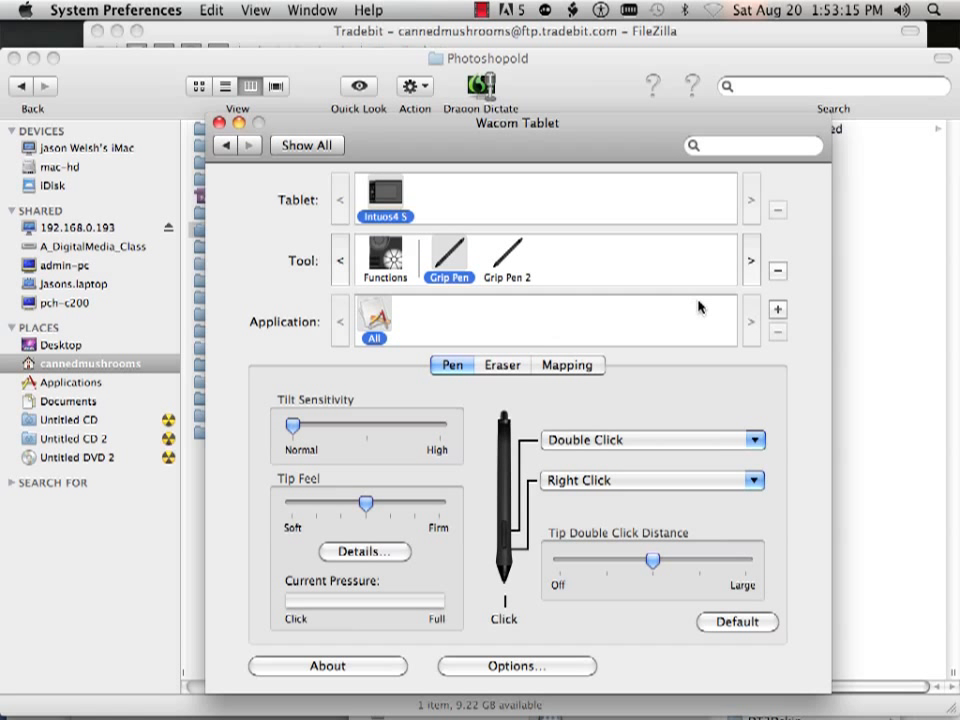
- Add Adobe Photoshop CS5.1 to the Grip Pen's application list from the currently open applications
left_click(778, 311)
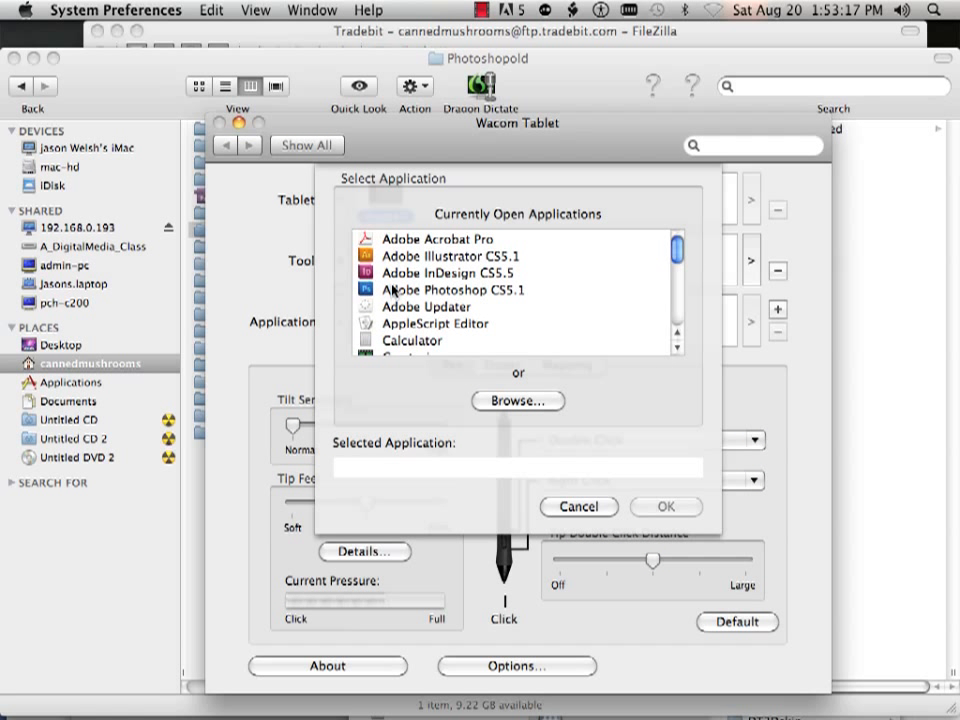
left_click(426, 292)
left_click(656, 506)
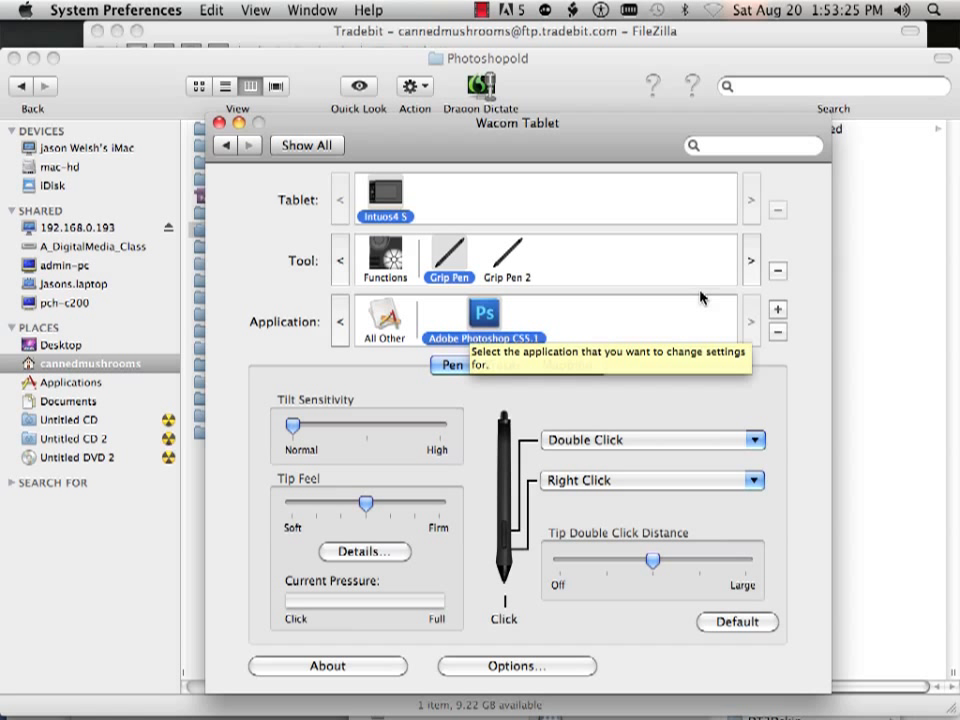
- Add Adobe InDesign CS5.5 as a second application-specific entry for the Grip Pen
left_click(777, 310)
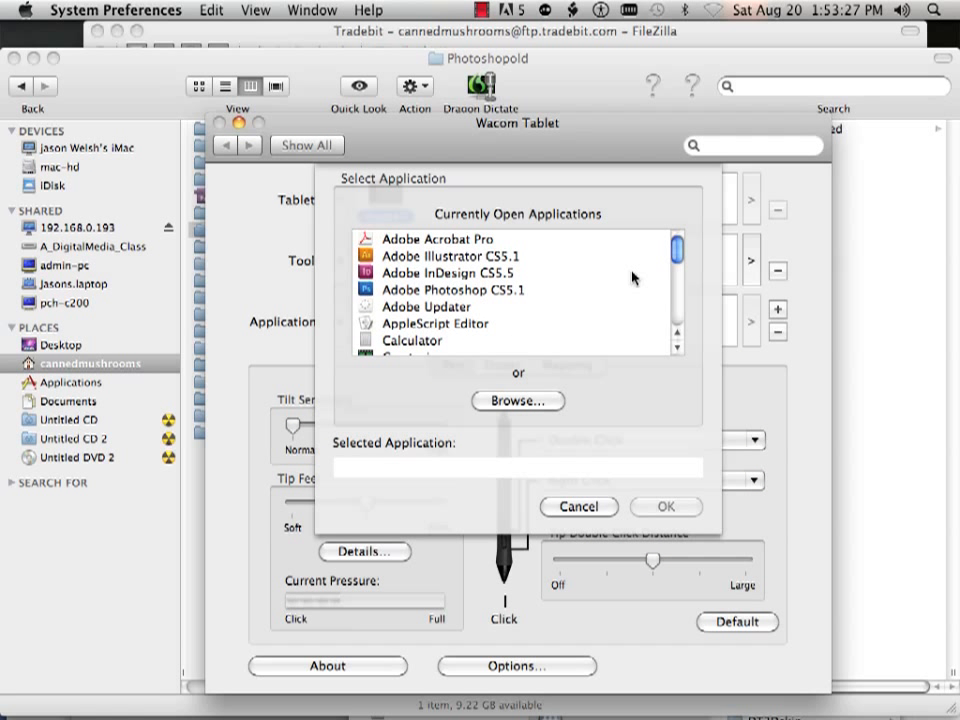
scroll(673, 252, "down", 3)
scroll(668, 246, "up", 3)
left_click(470, 275)
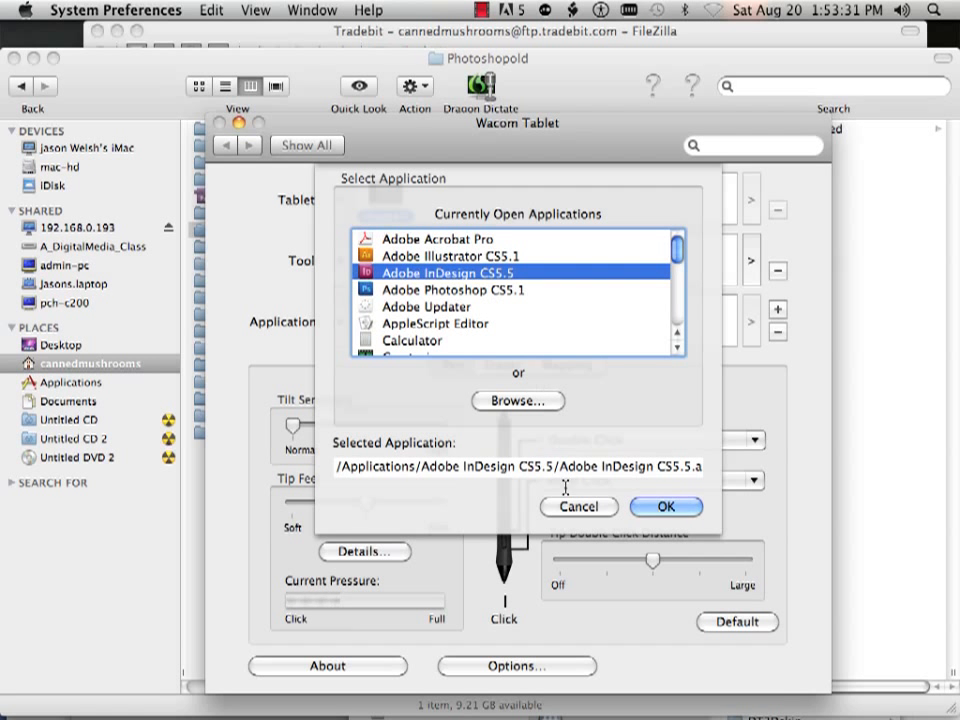
left_click(660, 506)
- Add Adobe Illustrator CS5.1 to the application list and close the tablet settings with the Photoshop entry selected
left_click(777, 309)
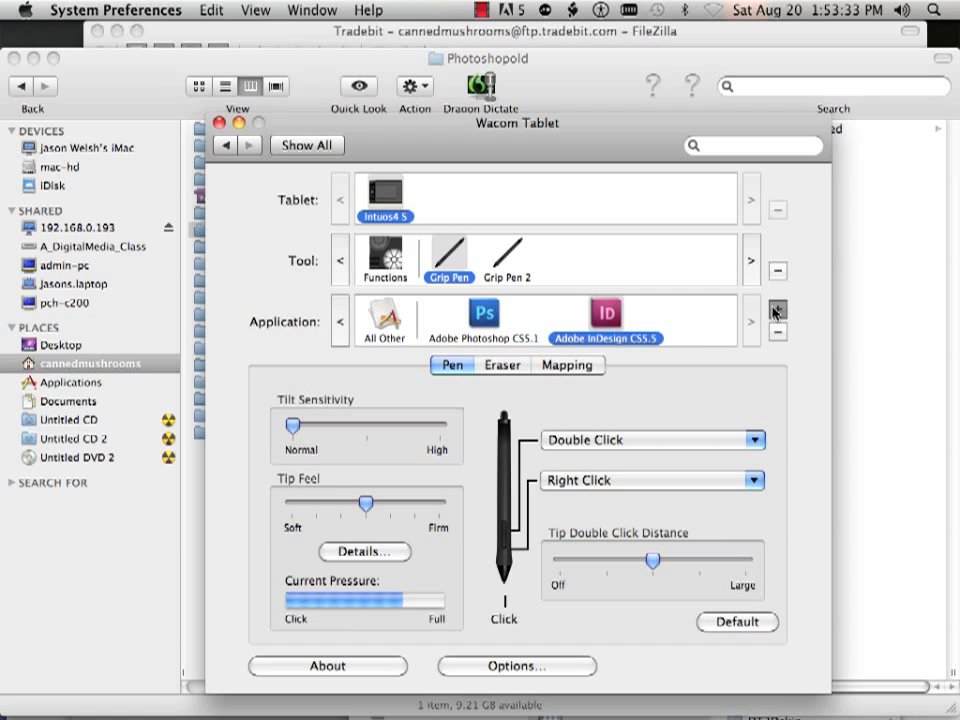
left_click(441, 256)
left_click(666, 507)
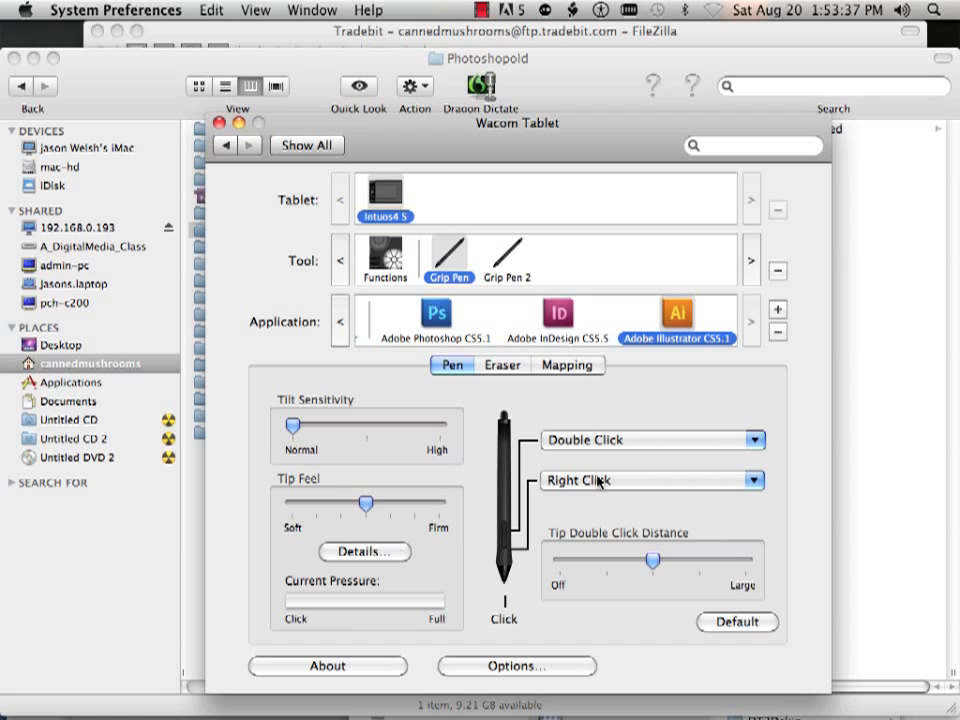
left_click(445, 325)
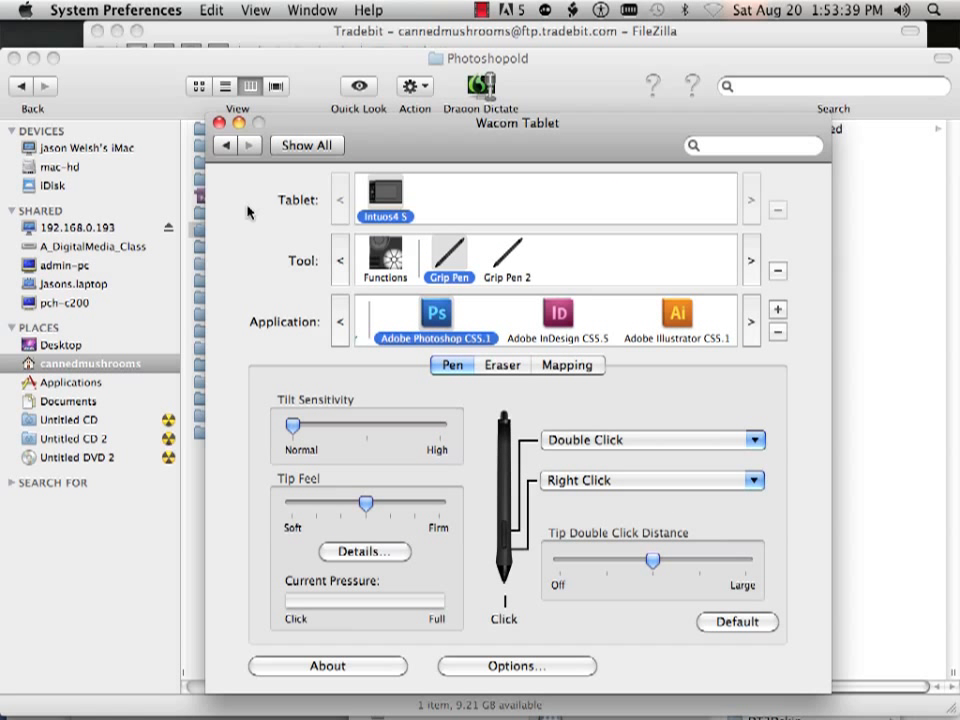
left_click(220, 125)
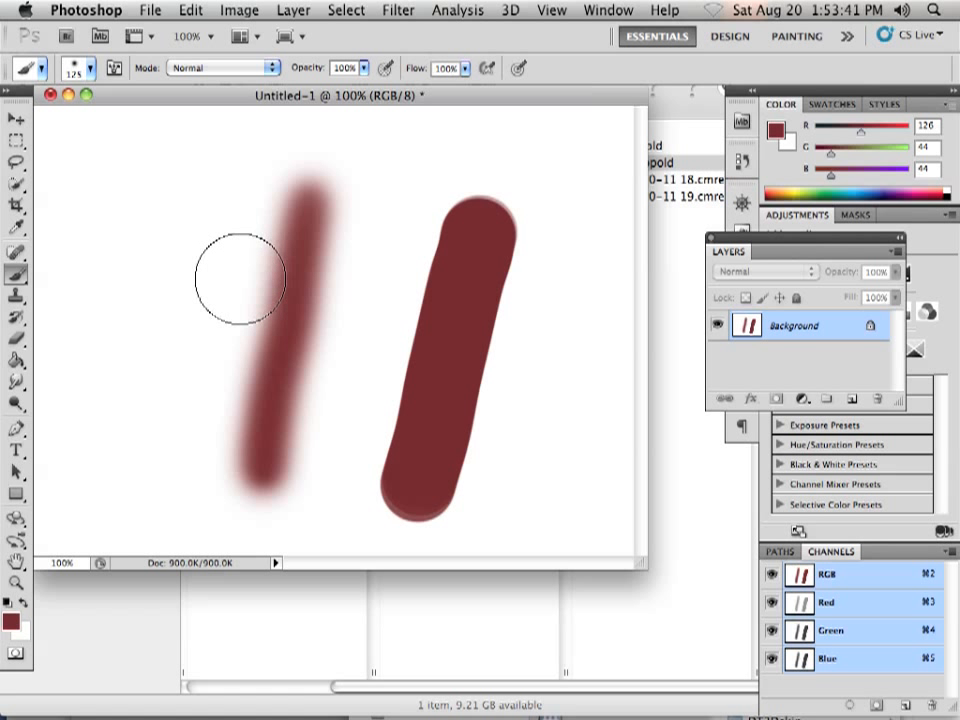
- Step the soft brush size down and up repeatedly over the canvas, ending at 8 px
key("bracketleft")
key("bracketleft")
key("bracketleft")
key("bracketleft")
key("bracketleft")
key("bracketleft")
key("bracketleft")
key("bracketleft")
key("bracketleft")
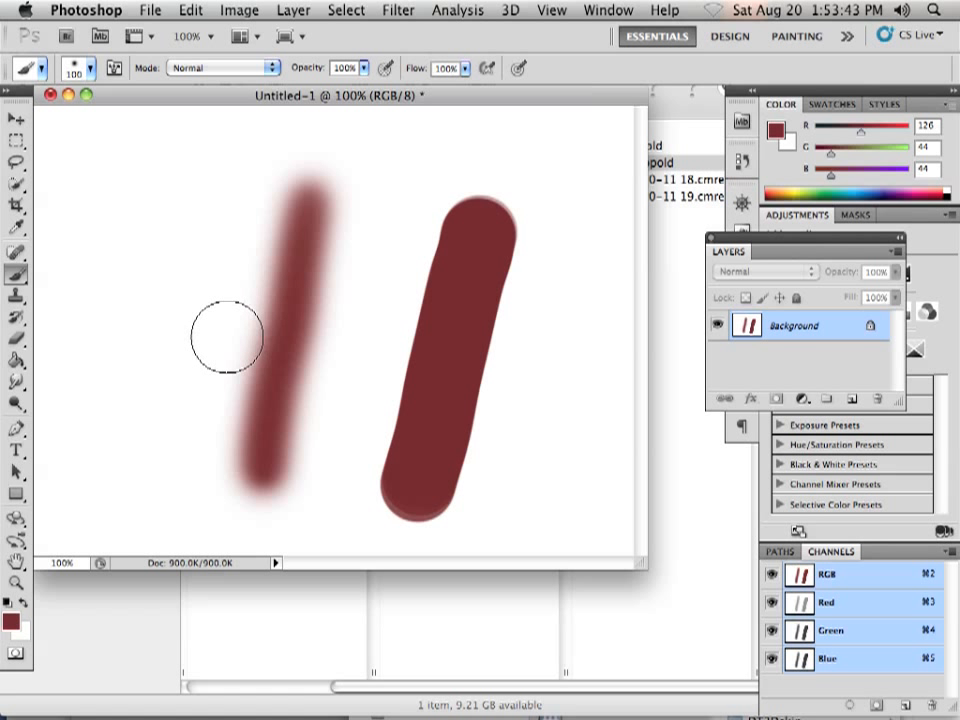
key("bracketleft")
key("bracketleft")
key("bracketright")
key("bracketright")
key("bracketright")
key("bracketright")
key("bracketright")
key("bracketright")
key("bracketright")
key("bracketright")
key("bracketright")
key("bracketright")
key("bracketright")
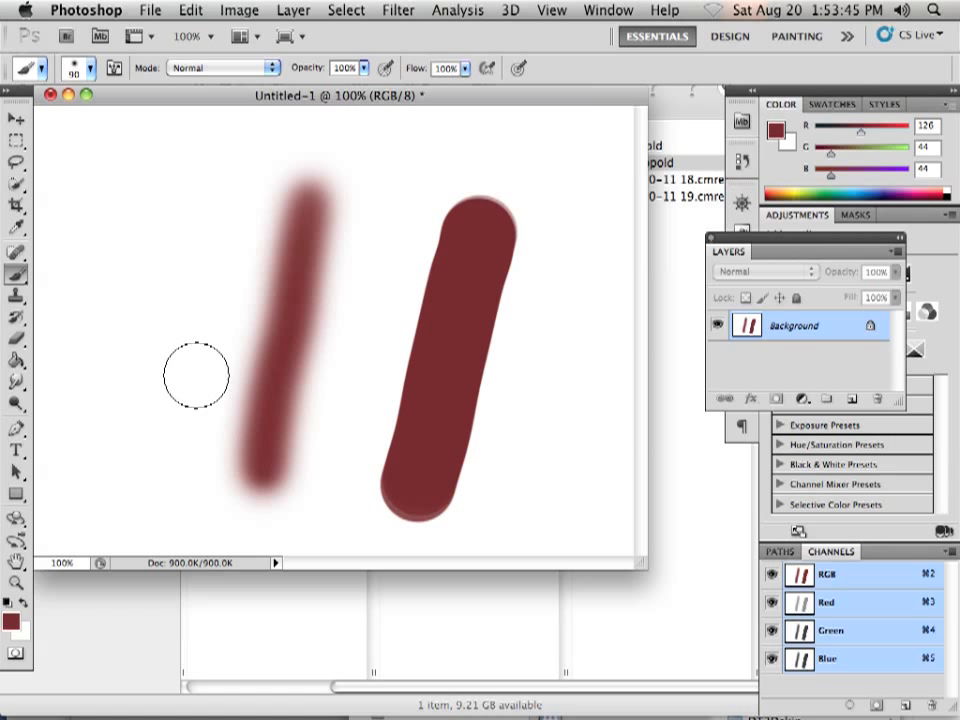
key("bracketleft")
key("bracketleft")
key("bracketleft")
key("bracketleft")
key("bracketleft")
key("bracketleft")
key("bracketleft")
key("bracketleft")
key("bracketleft")
key("bracketleft")
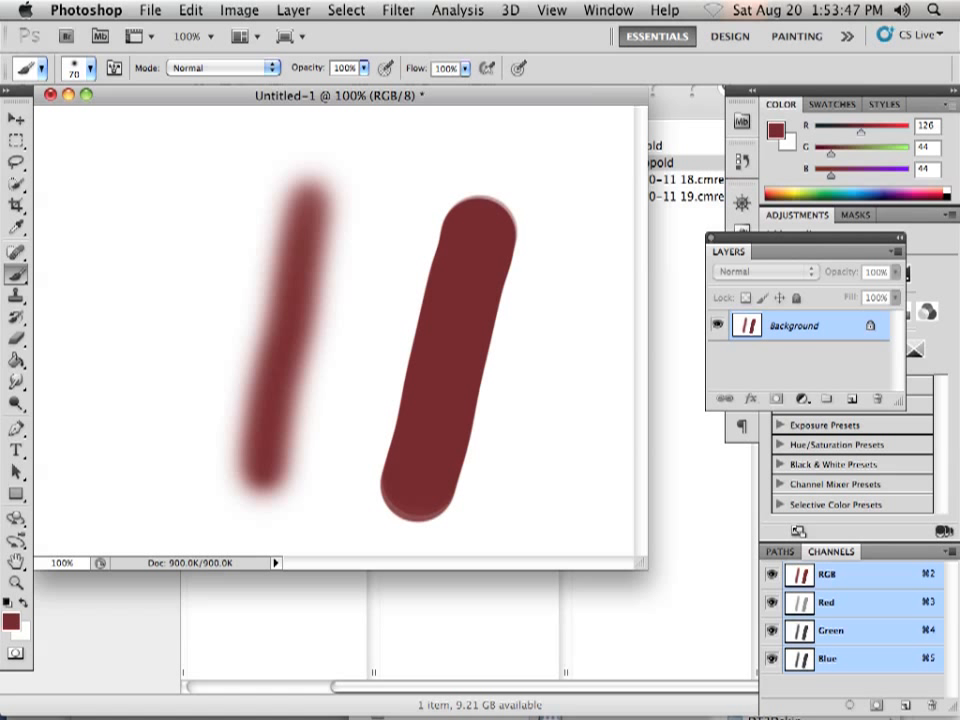
key("bracketright")
key("bracketright")
key("bracketright")
key("bracketright")
key("bracketright")
key("bracketright")
key("bracketright")
key("bracketright")
key("bracketright")
key("bracketright")
key("bracketright")
key("bracketright")
key("bracketright")
key("bracketright")
key("bracketleft")
key("bracketleft")
key("bracketleft")
key("bracketleft")
key("bracketleft")
key("bracketleft")
key("bracketleft")
key("bracketleft")
key("bracketleft")
key("bracketleft")
key("bracketleft")
- Choose a hard round brush with 100% hardness and draw a dot and two concentric 3 px ovals left of the soft stroke
left_click(78, 68)
left_click(185, 195)
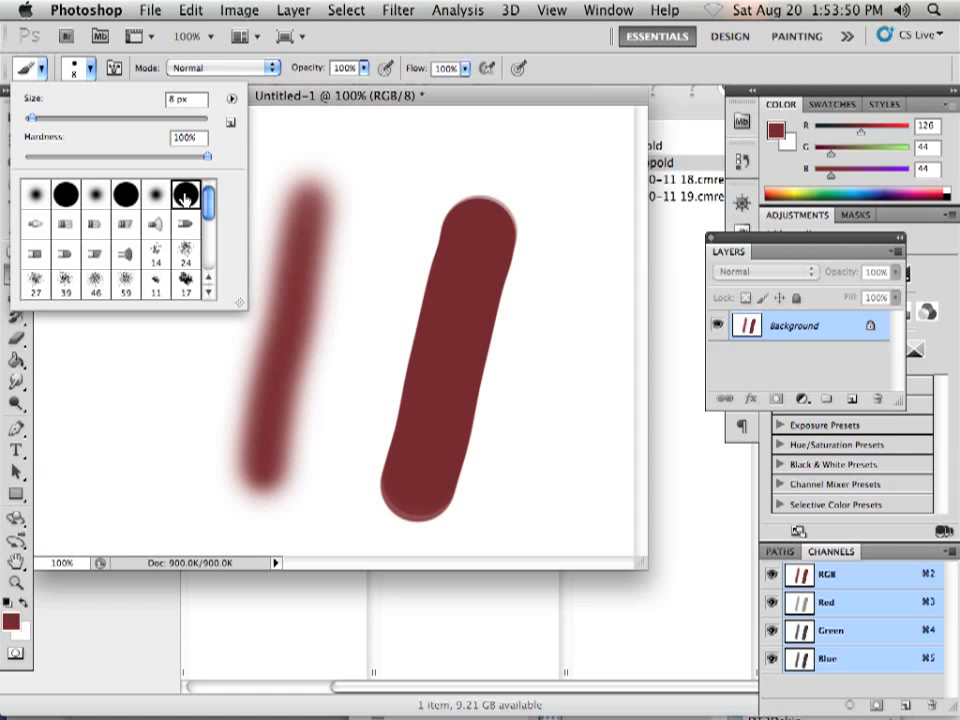
left_click(117, 423)
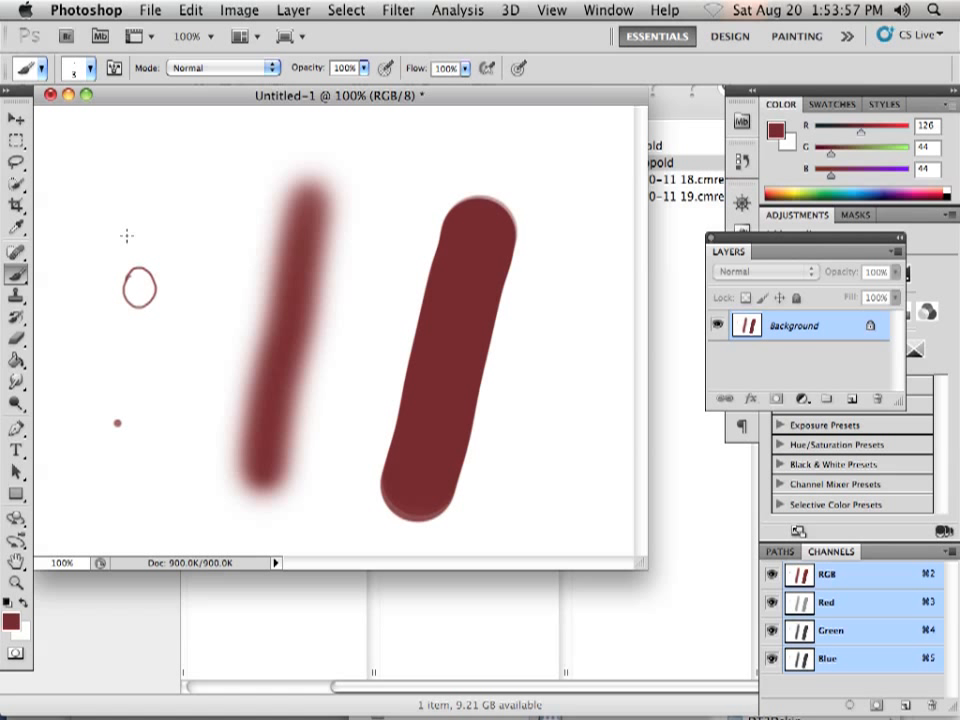
mouse_move(134, 345)
left_mouse_down()
mouse_move(170, 342)
mouse_move(191, 297)
left_mouse_up()
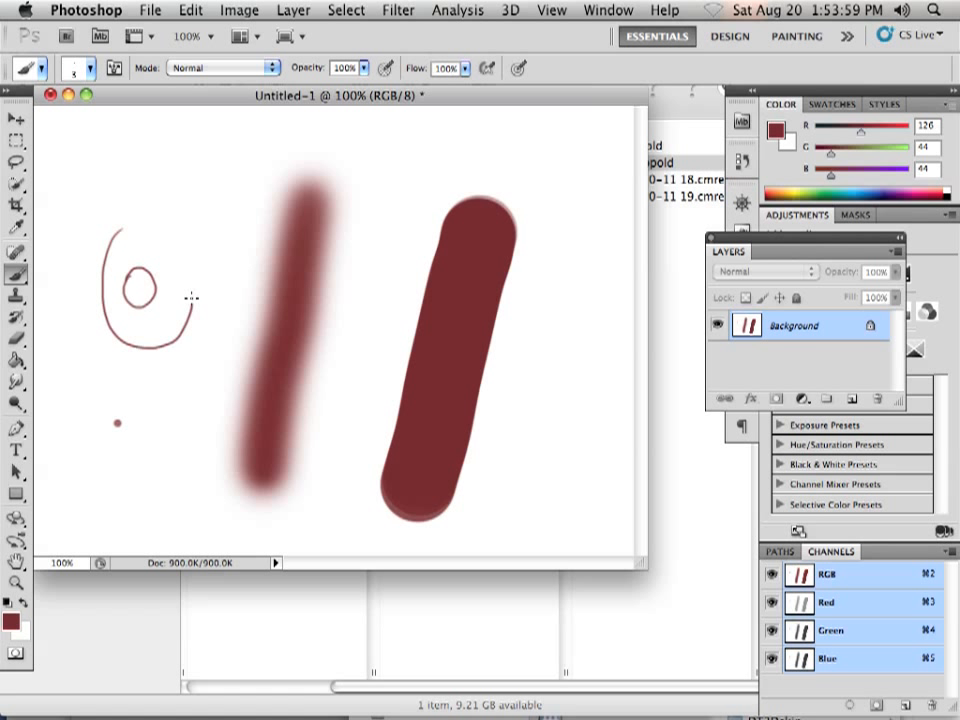
left_click_drag(162, 224, 118, 230)
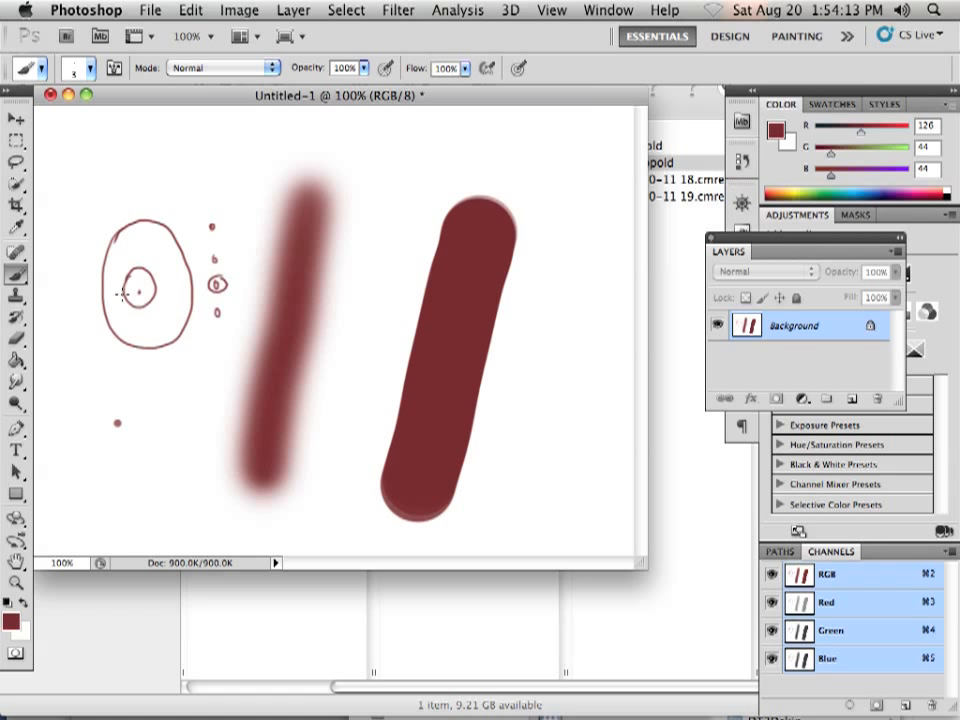
- Enlarge the hard round brush to 80 px and step it back to 50 px
key("bracketright")
key("bracketright")
key("bracketright")
key("bracketright")
key("bracketright")
key("bracketright")
key("bracketright")
key("bracketright")
key("bracketright")
key("bracketright")
key("bracketright")
key("bracketright")
key("bracketright")
key("bracketright")
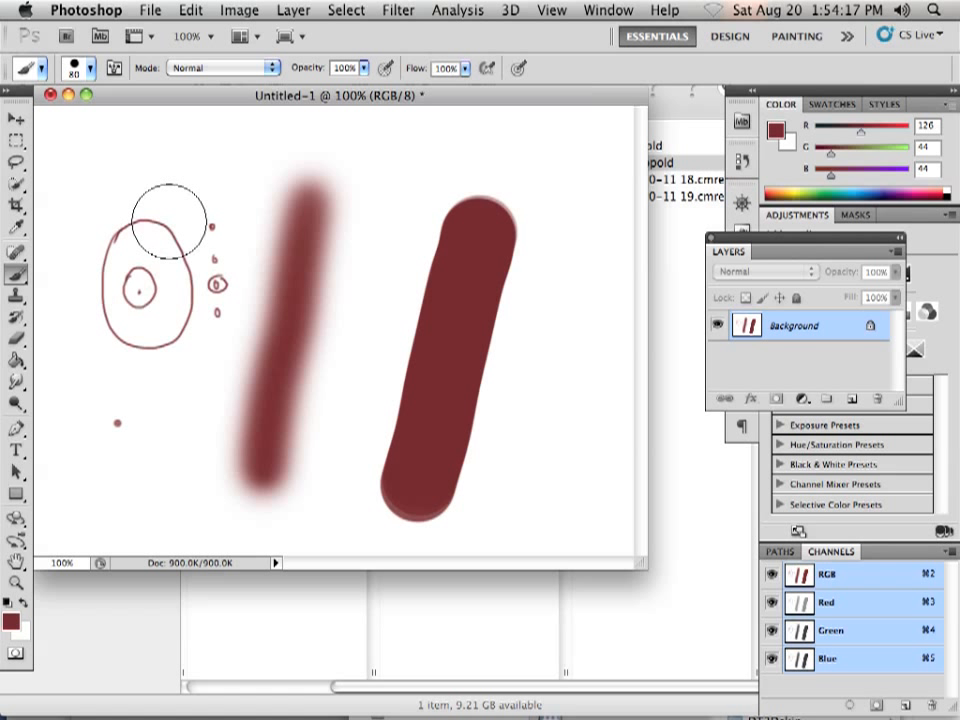
key("bracketleft")
key("bracketleft")
key("bracketleft")
key("bracketleft")
key("bracketleft")
key("bracketleft")
key("bracketleft")
key("bracketleft")
key("bracketleft")
key("bracketleft")
key("bracketright")
key("bracketright")
key("bracketright")
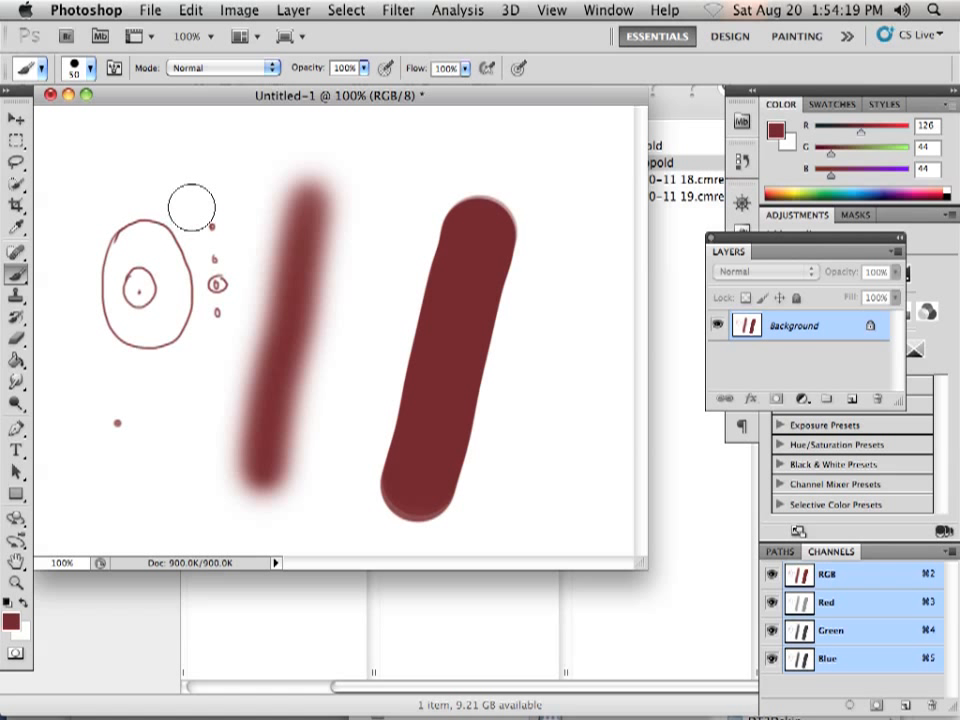
- Paint a thick curved stroke over the side of the ovals and clear the canvas to white
mouse_move(178, 182)
left_mouse_down()
mouse_move(226, 233)
mouse_move(185, 283)
mouse_move(210, 234)
mouse_move(207, 305)
left_mouse_up()
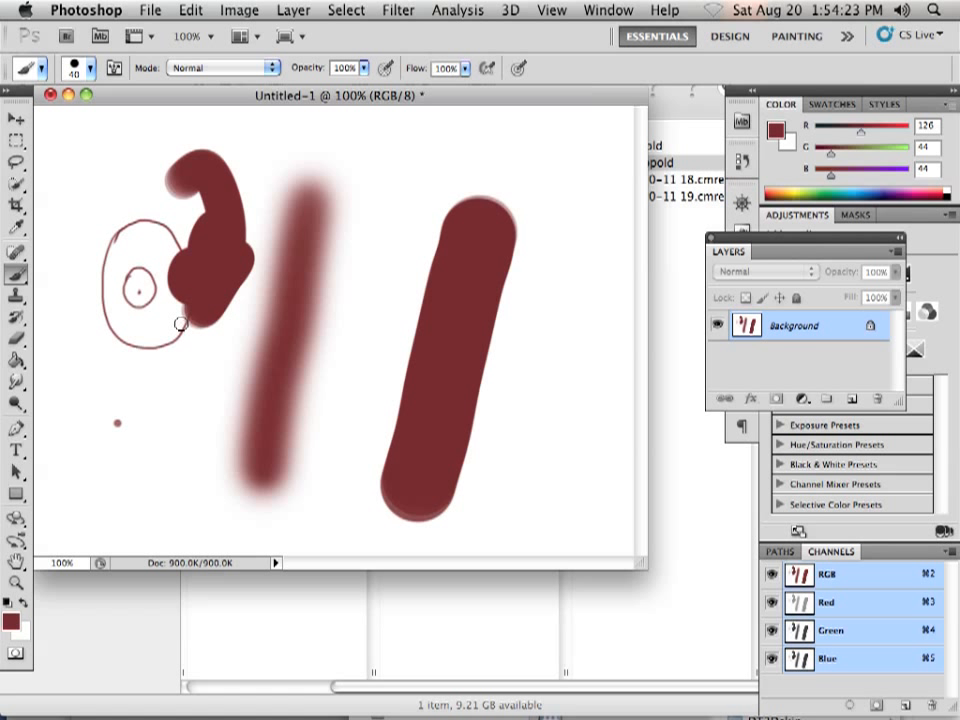
key("bracketright")
key("bracketright")
key("bracketright")
key("bracketright")
key("bracketright")
key("bracketright")
mouse_move(171, 381)
left_mouse_down()
mouse_move(175, 344)
mouse_move(196, 314)
mouse_move(212, 204)
mouse_move(198, 162)
mouse_move(119, 447)
mouse_move(114, 386)
mouse_move(148, 466)
mouse_move(204, 422)
mouse_move(291, 303)
mouse_move(331, 413)
mouse_move(432, 377)
mouse_move(449, 472)
mouse_move(480, 258)
mouse_move(347, 255)
mouse_move(254, 308)
left_mouse_up()
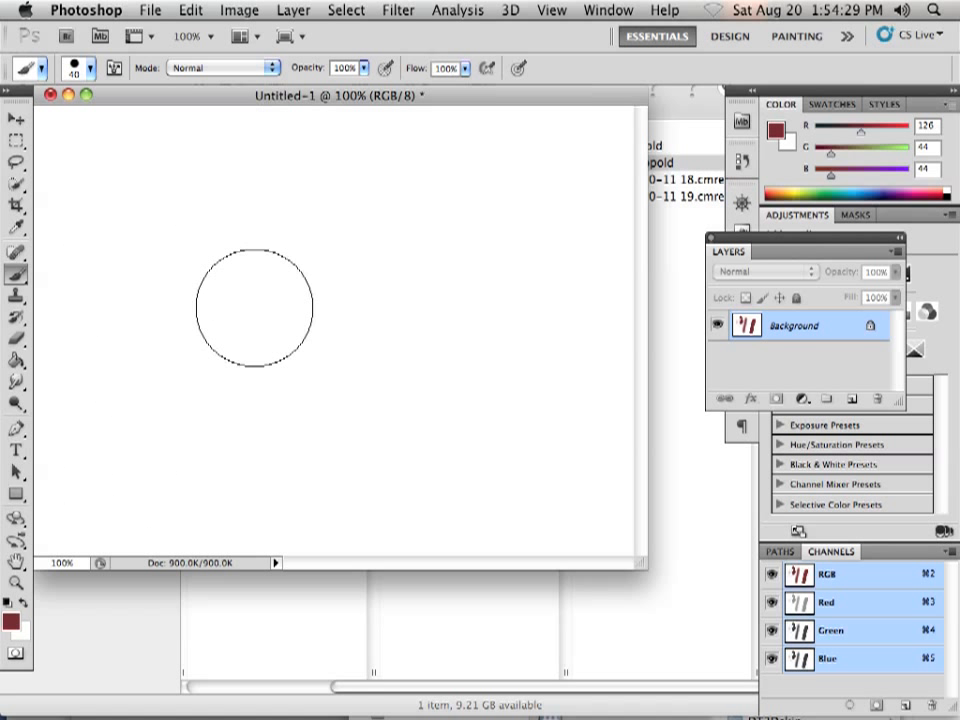
- Step the hard round brush down to 40 px and up to 90 px over the blank canvas
key("bracketleft")
key("bracketleft")
key("bracketleft")
key("bracketleft")
key("bracketleft")
key("bracketleft")
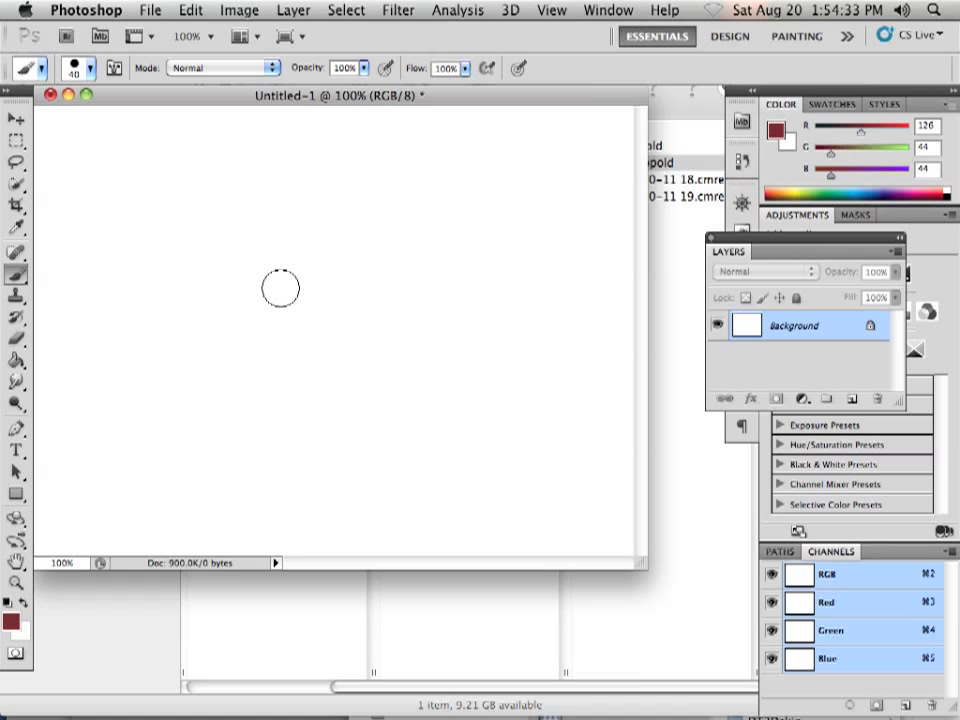
key("bracketright")
key("bracketright")
key("bracketright")
key("bracketright")
key("bracketright")
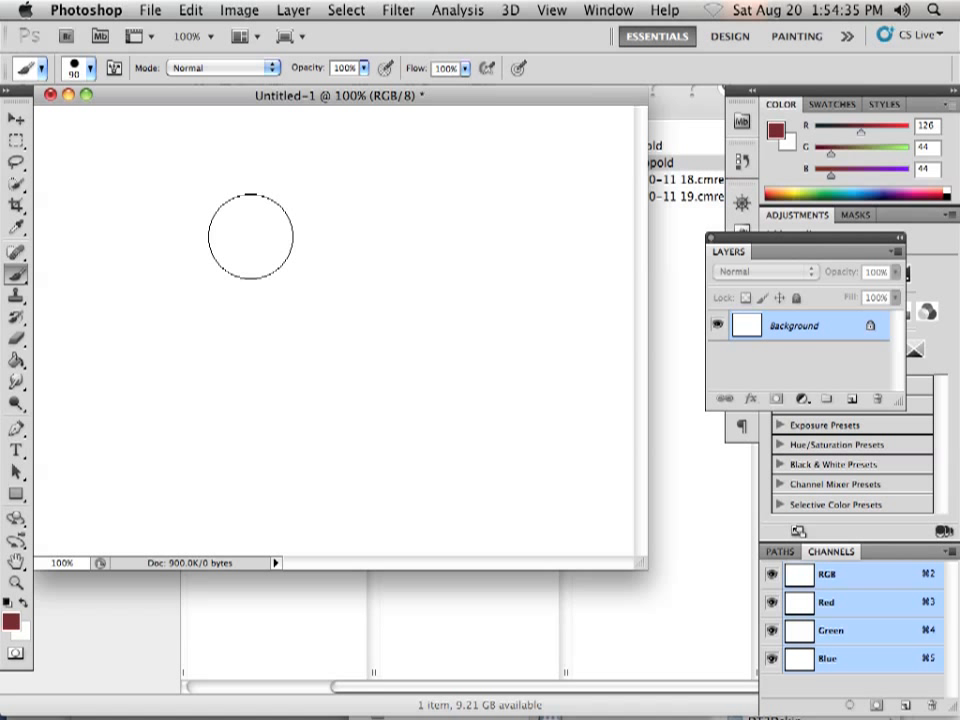
- Choose the 24 px spatter brush, stamp it once, enlarge it to 250 px and paint a large splatter at the canvas centre
left_click(88, 70)
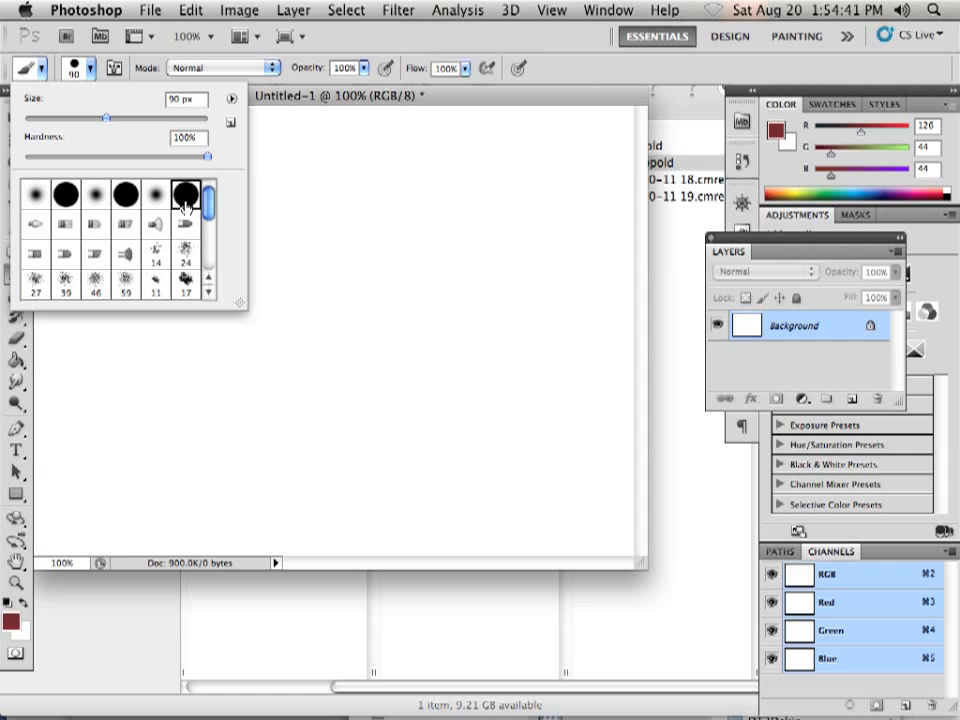
left_click(185, 255)
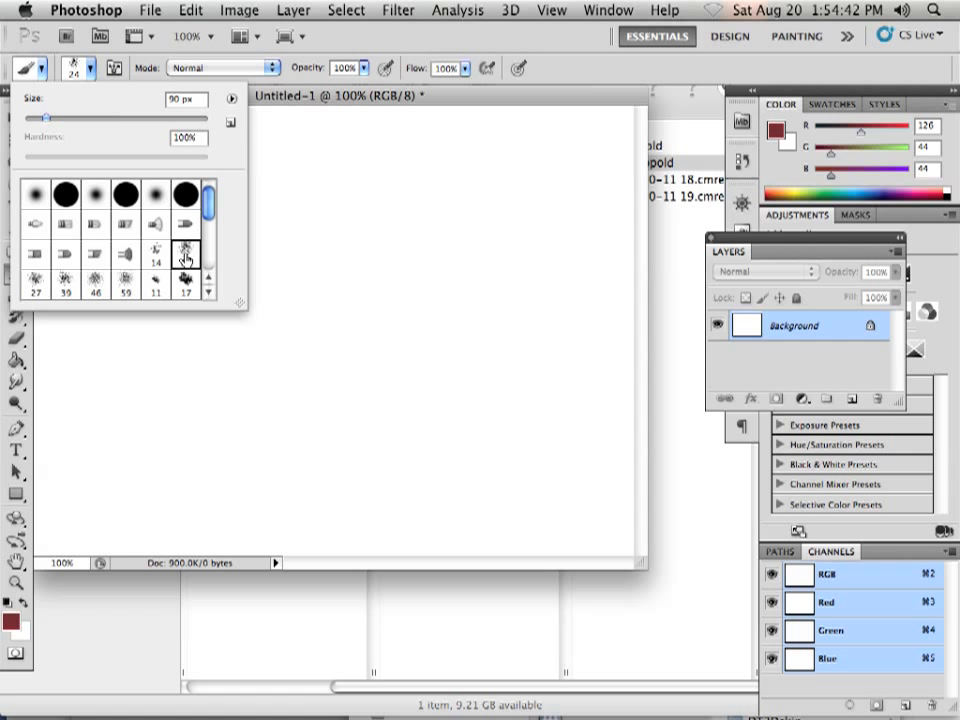
left_click(330, 414)
key("bracketright")
key("bracketright")
key("bracketright")
key("bracketright")
key("bracketright")
key("bracketright")
key("bracketright")
key("bracketright")
key("bracketright")
key("bracketright")
key("bracketright")
key("bracketright")
key("bracketright")
left_click(366, 348)
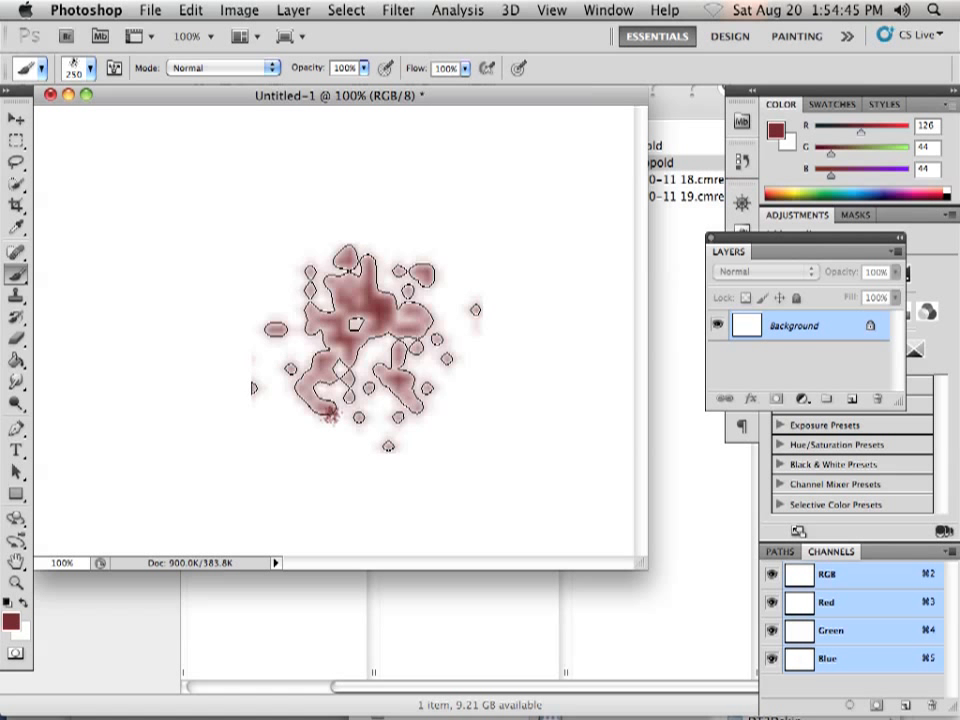
left_click_drag(366, 348, 369, 349)
- Reduce the spatter brush to 100 px, paint smaller splatters left of the large one, and clear the canvas
key("bracketleft")
key("bracketleft")
key("bracketleft")
key("bracketleft")
key("bracketleft")
mouse_move(232, 309)
left_mouse_down()
mouse_move(202, 310)
mouse_move(186, 292)
left_mouse_up()
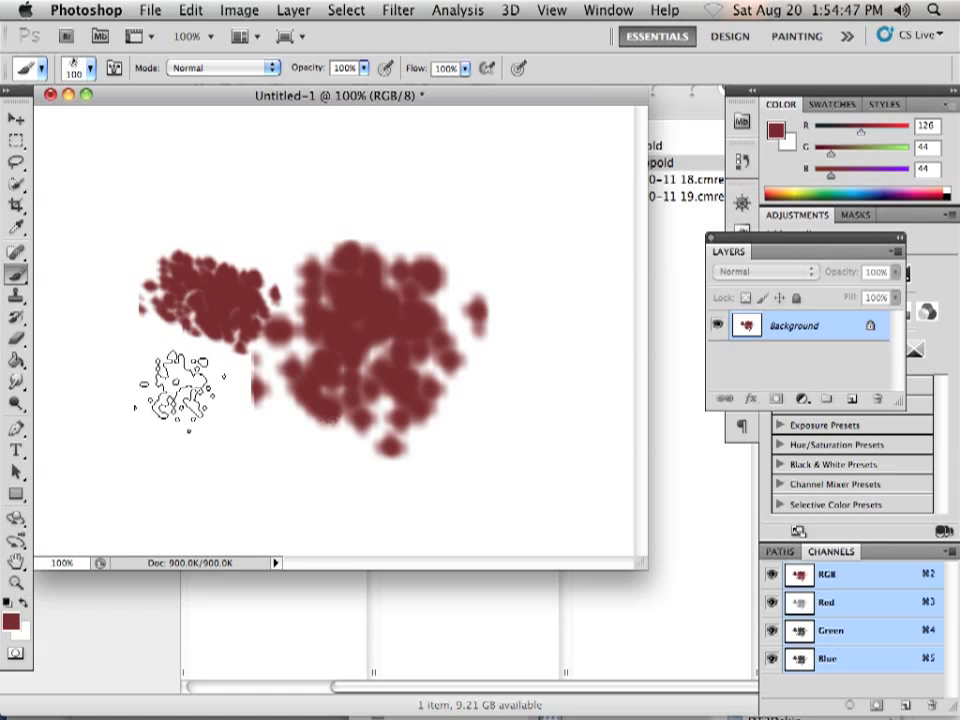
mouse_move(180, 390)
left_mouse_down()
mouse_move(255, 446)
mouse_move(280, 441)
mouse_move(265, 396)
mouse_move(290, 446)
mouse_move(270, 396)
mouse_move(350, 431)
mouse_move(408, 416)
mouse_move(412, 406)
mouse_move(180, 359)
mouse_move(211, 224)
mouse_move(320, 279)
mouse_move(338, 346)
mouse_move(399, 295)
mouse_move(447, 322)
mouse_move(458, 387)
mouse_move(341, 343)
left_mouse_up()
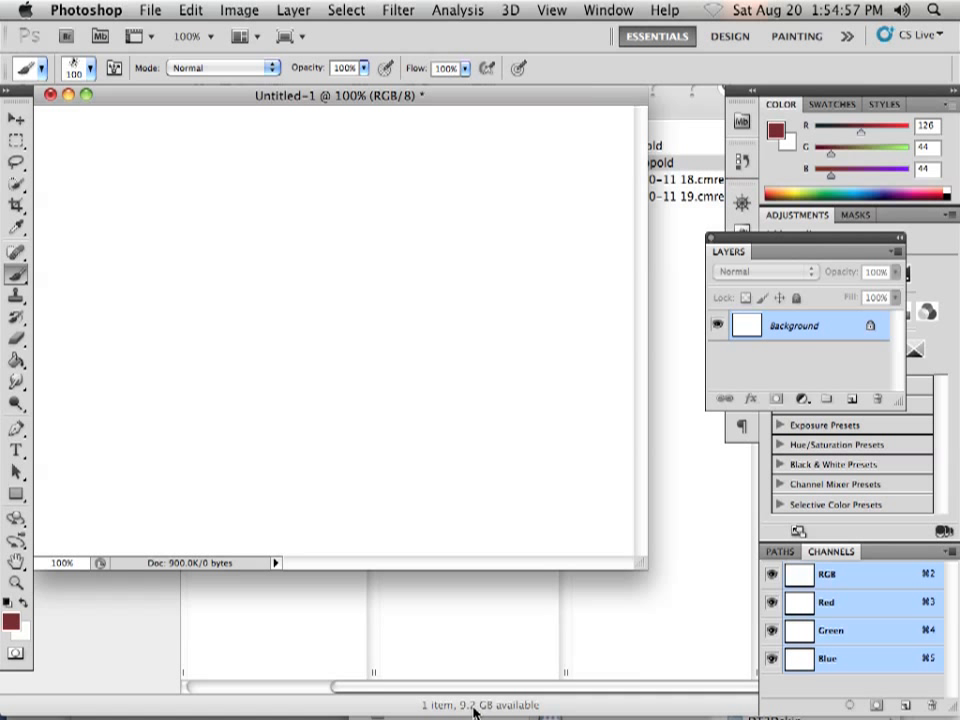
- Switch back to the hard round brush at 100 px and set its opacity to 41%
left_click(92, 68)
left_click(186, 196)
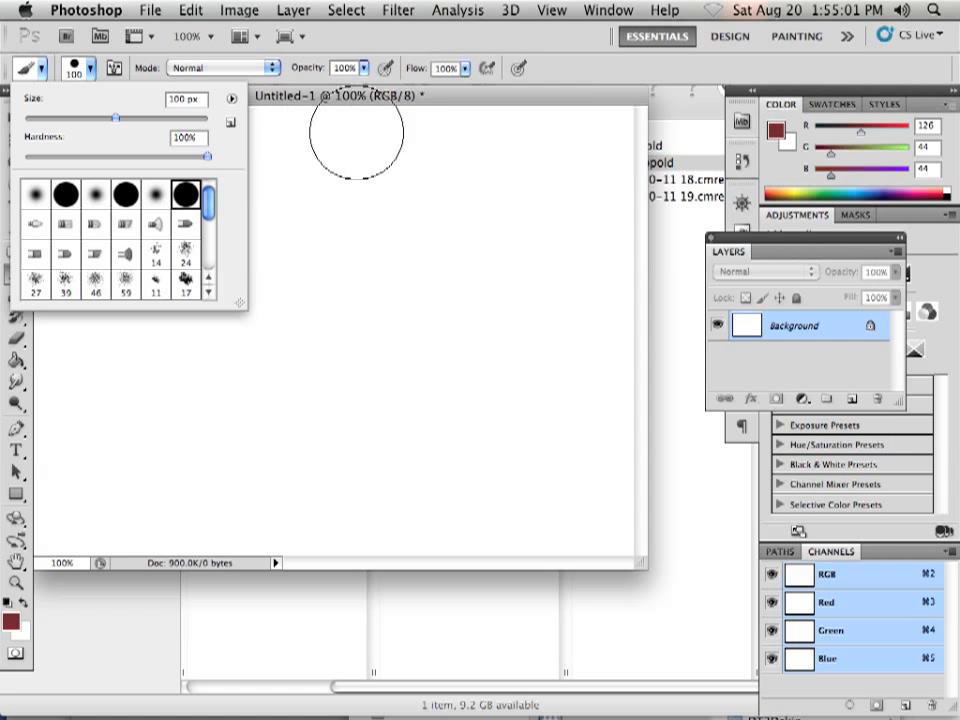
left_click(427, 38)
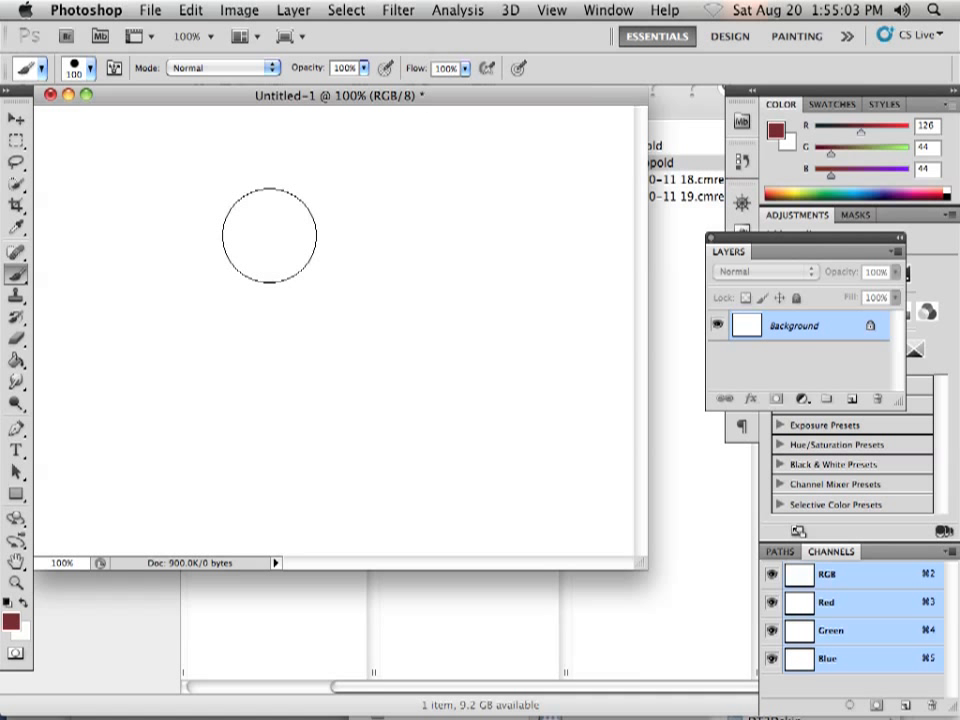
left_click(362, 72)
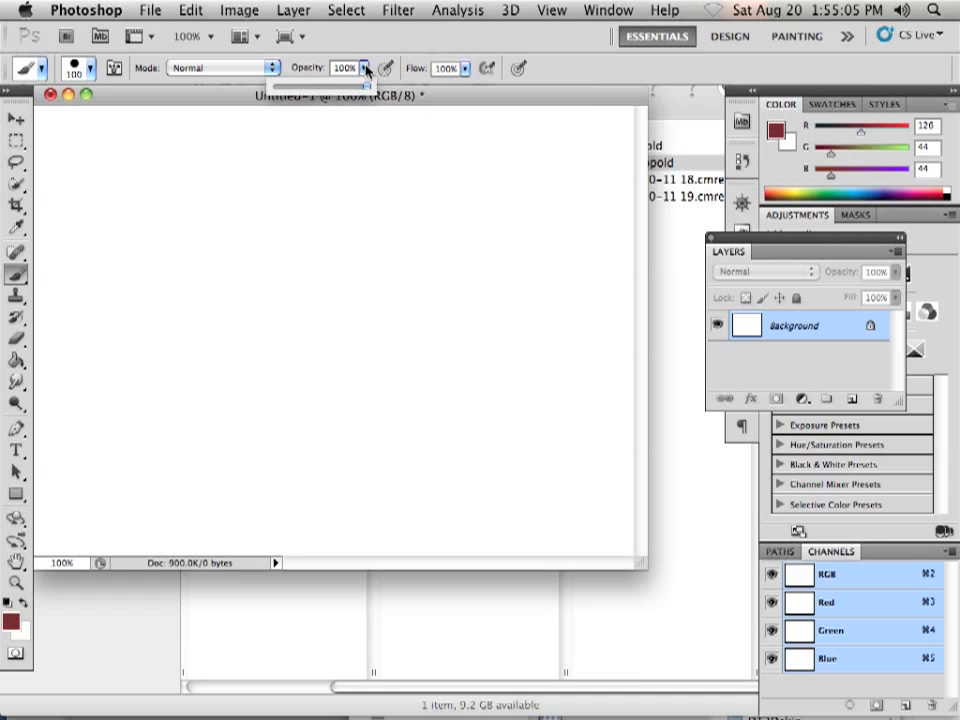
left_click_drag(372, 88, 313, 90)
- Paint three overlapping slanted strokes across the canvas with the semi-transparent hard round brush
mouse_move(154, 411)
left_mouse_down()
mouse_move(253, 240)
mouse_move(193, 430)
left_mouse_up()
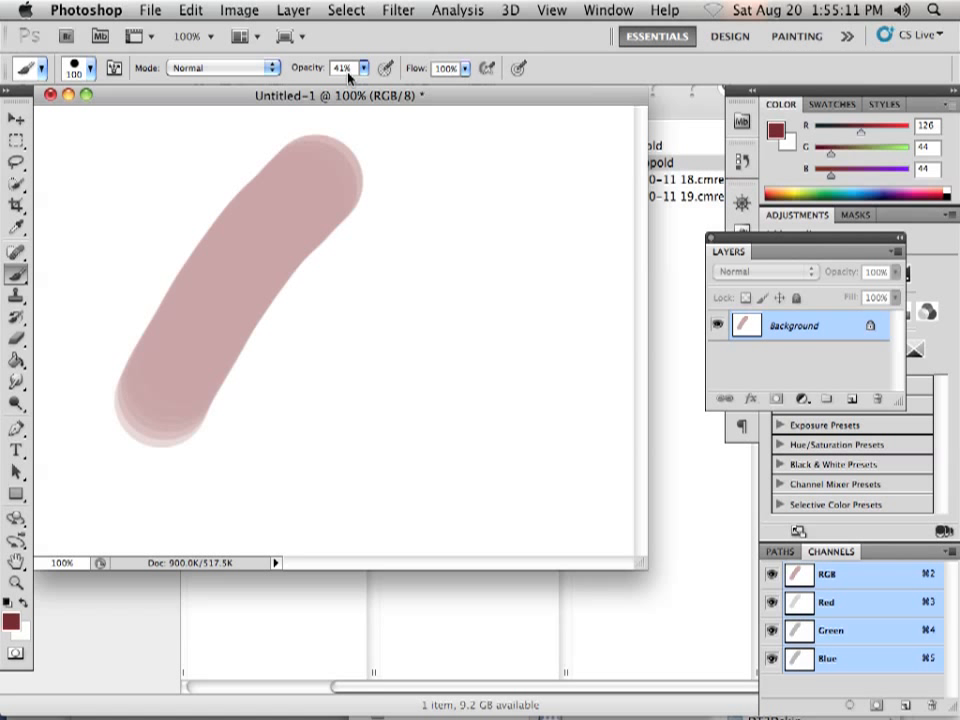
mouse_move(195, 452)
left_mouse_down()
mouse_move(236, 339)
mouse_move(328, 222)
left_mouse_up()
mouse_move(208, 448)
left_mouse_down()
mouse_move(298, 261)
mouse_move(401, 169)
left_mouse_up()
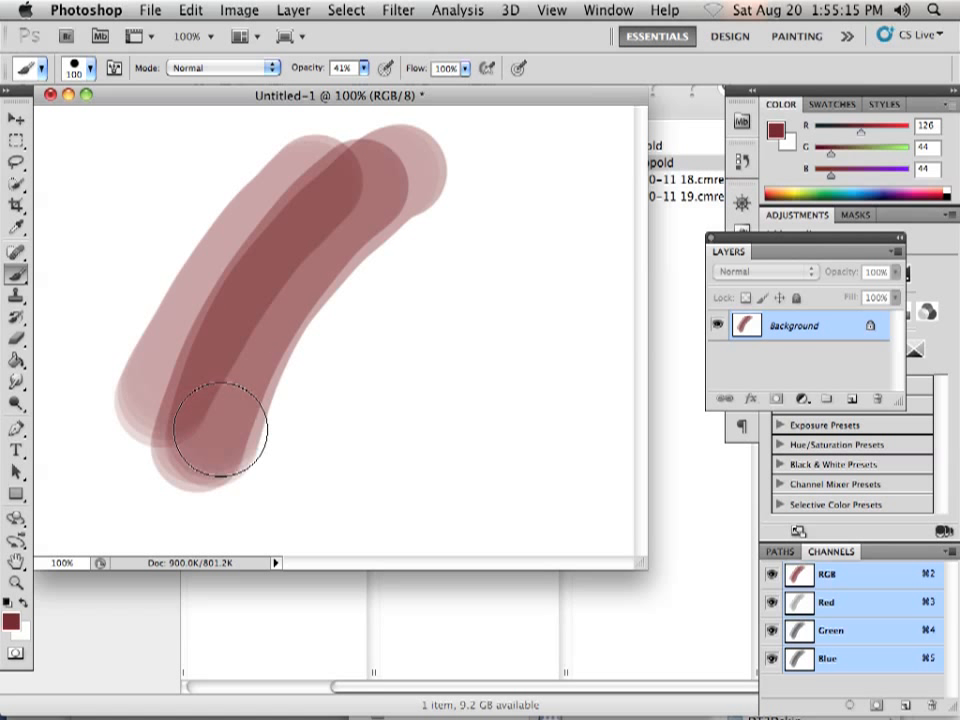
- Paint one more semi-transparent slanted stroke over the existing overlapping strokes and reduce the hard round brush to 20 px
left_click_drag(221, 429, 380, 217)
key("bracketleft")
key("bracketleft")
key("bracketleft")
key("bracketleft")
key("bracketleft")
key("bracketleft")
key("bracketleft")
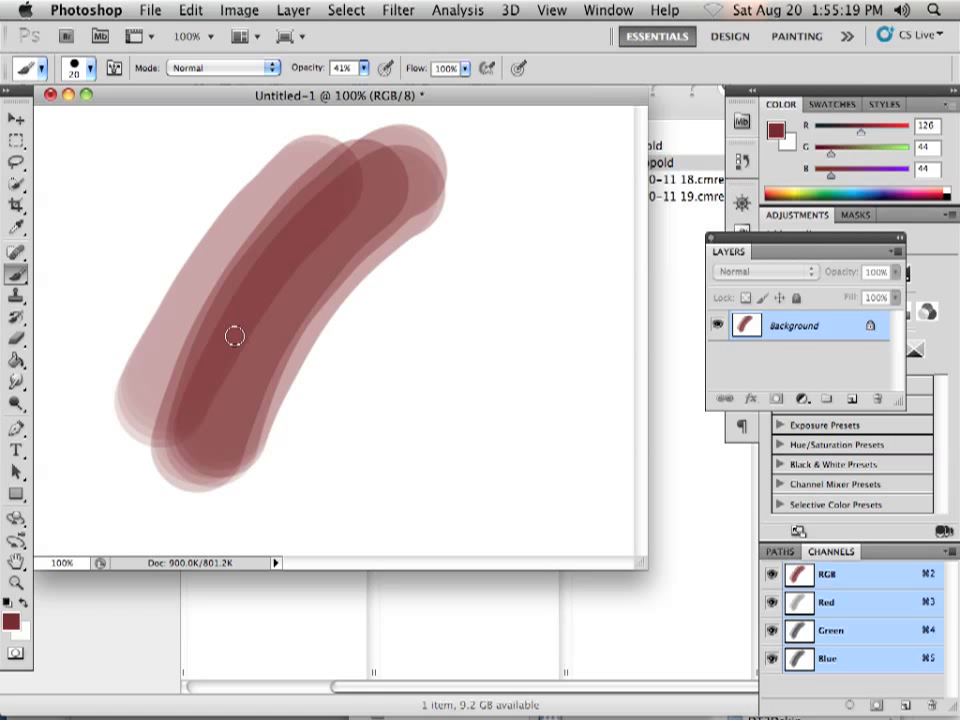
- Set the brush flow to 25% and build up overlapping slanted strokes beside the dark ones, reducing the brush from 60 px to 25 px
left_click_drag(465, 69, 464, 89)
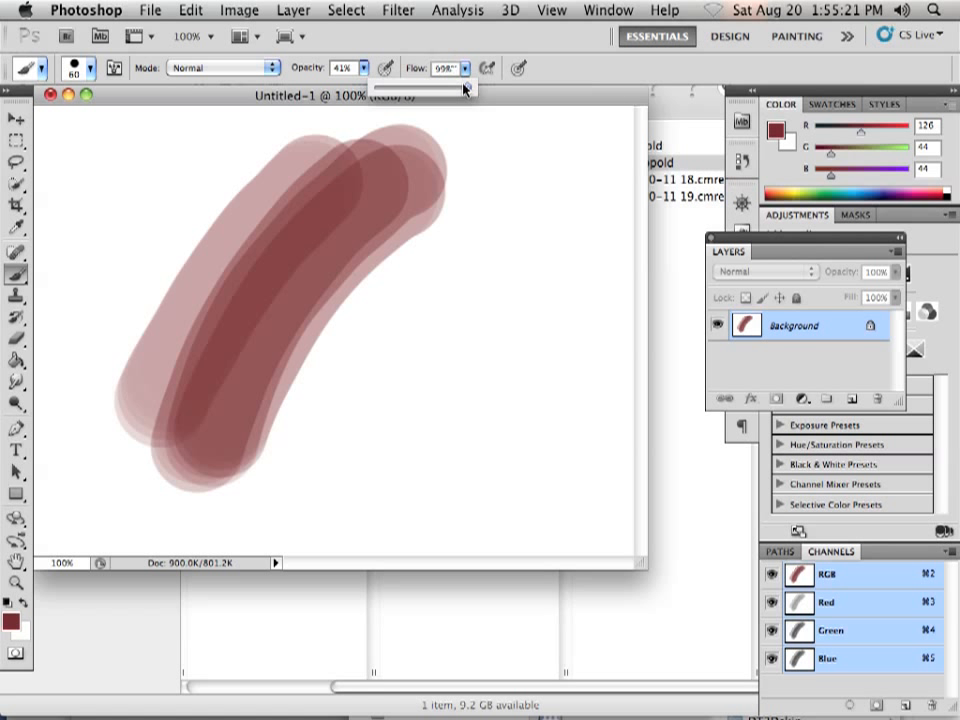
left_click_drag(401, 93, 396, 92)
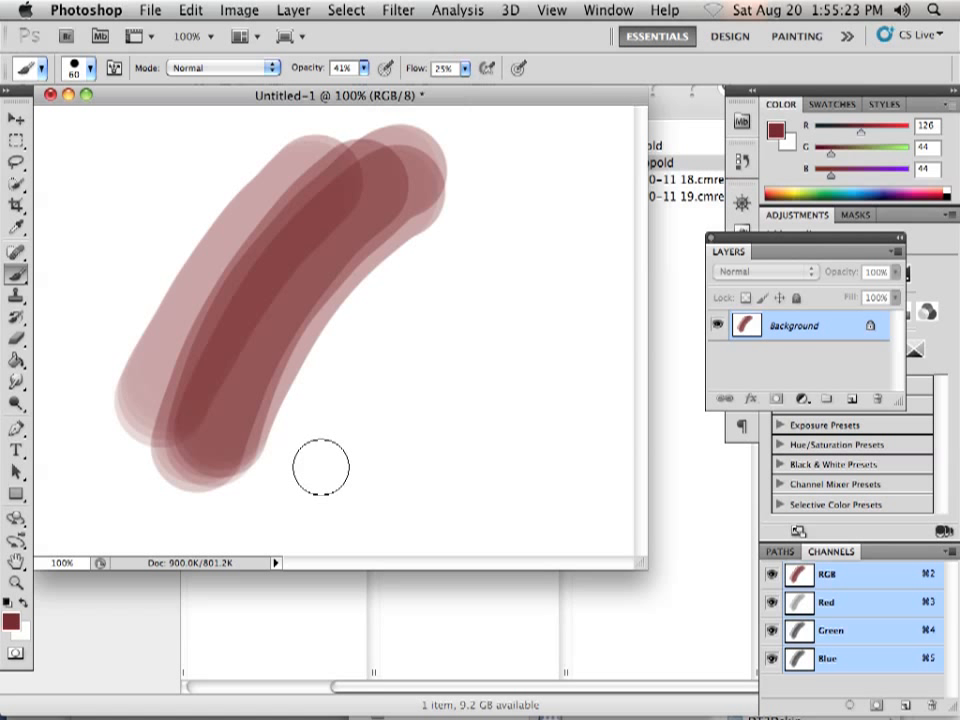
mouse_move(317, 465)
left_mouse_down()
mouse_move(401, 349)
mouse_move(490, 281)
mouse_move(359, 507)
left_mouse_up()
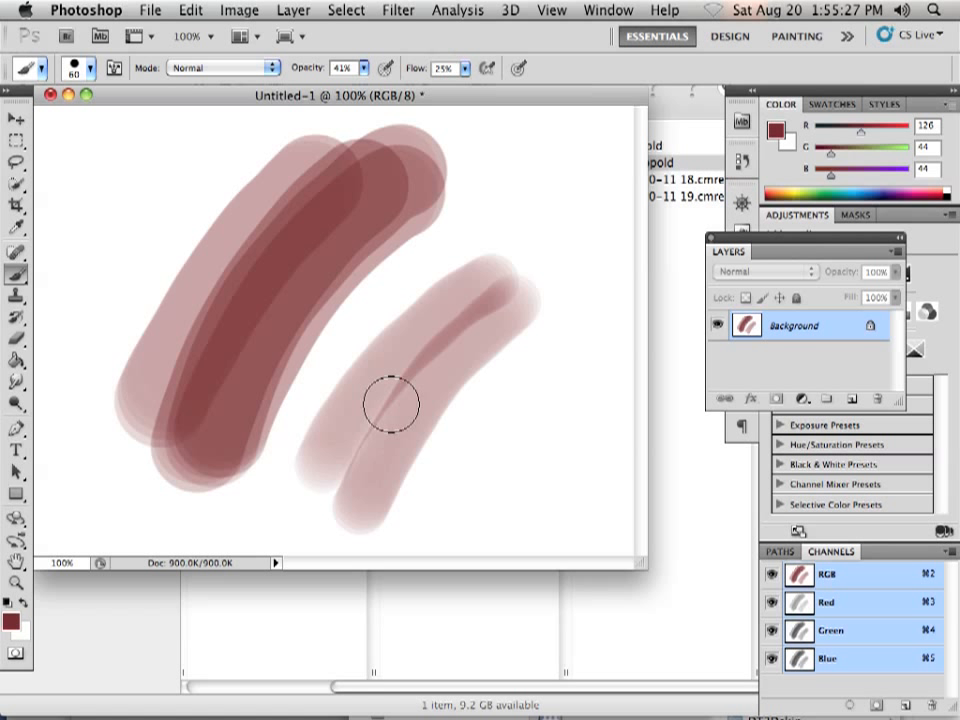
left_click_drag(440, 372, 323, 466)
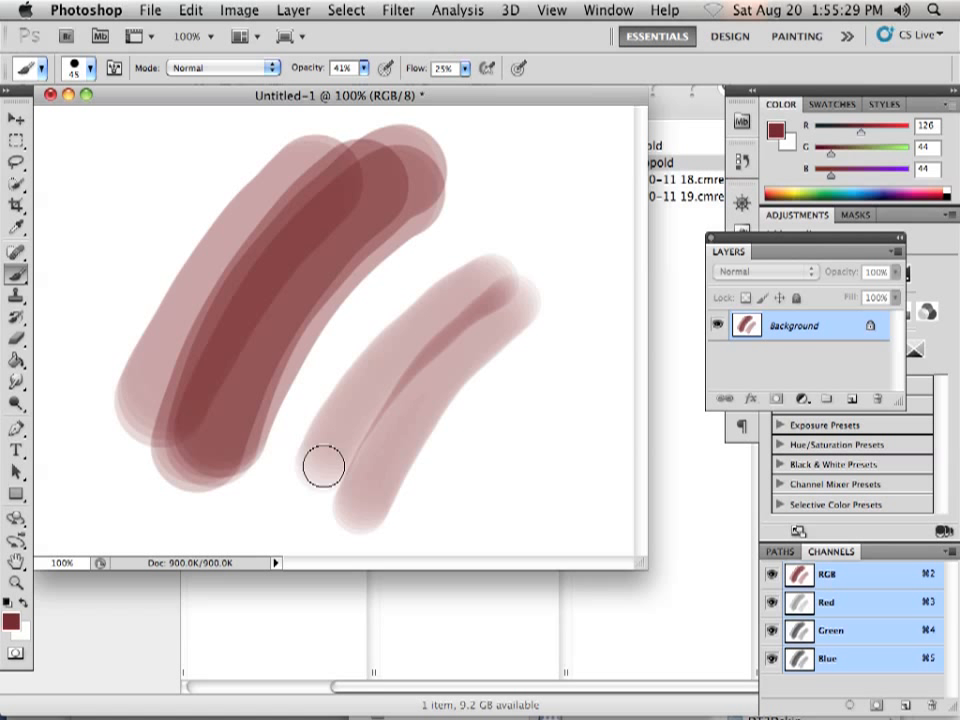
mouse_move(320, 416)
left_mouse_down()
mouse_move(435, 261)
mouse_move(456, 256)
mouse_move(374, 353)
mouse_move(492, 239)
mouse_move(389, 322)
mouse_move(346, 391)
mouse_move(472, 267)
mouse_move(359, 369)
mouse_move(440, 260)
mouse_move(294, 461)
left_mouse_up()
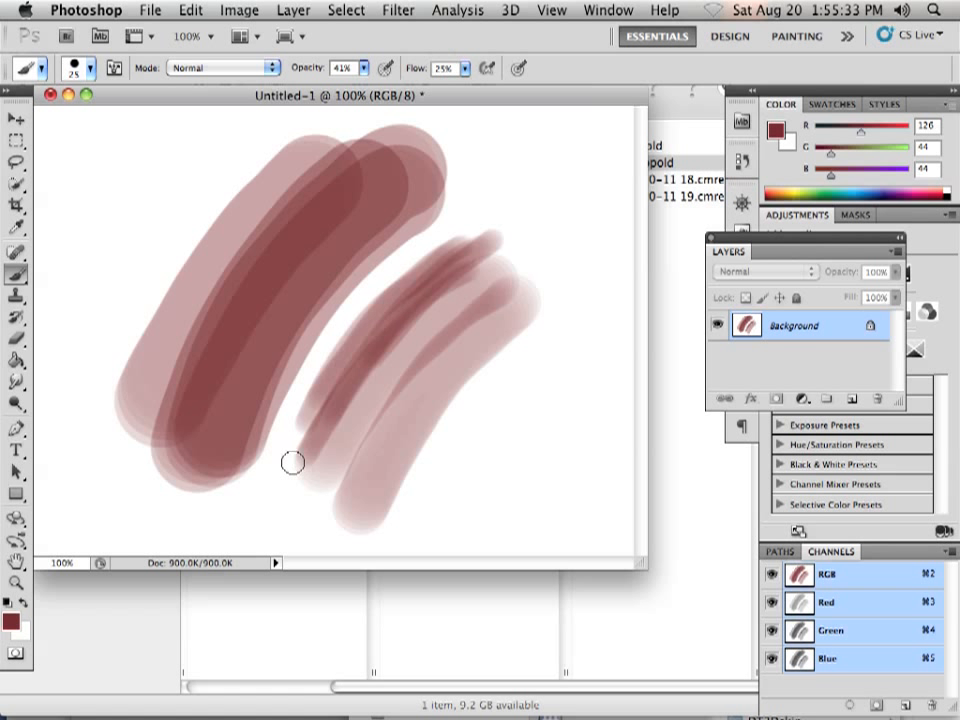
- Choose the soft round brush with 0% hardness and enlarge it to 60 px
left_click(90, 68)
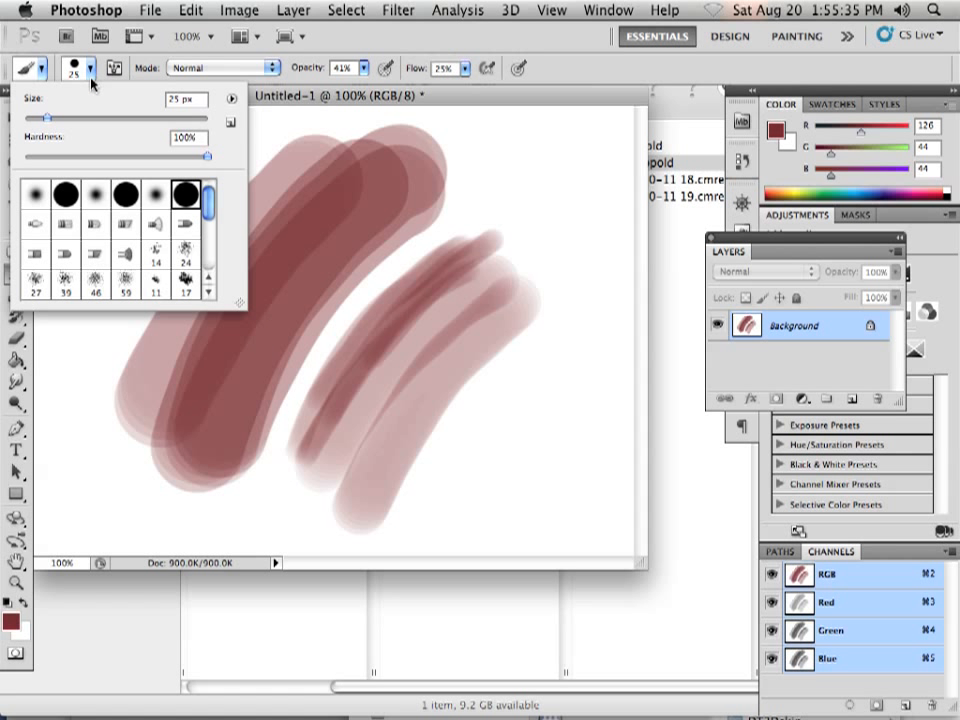
left_click(153, 195)
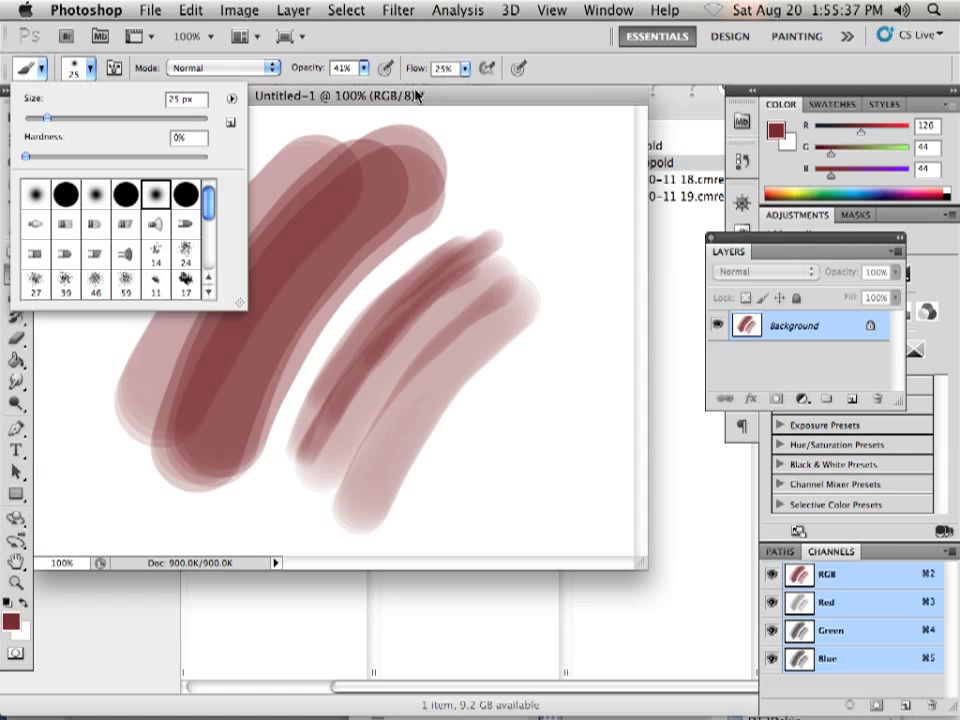
left_click(397, 40)
key("bracketright")
key("bracketright")
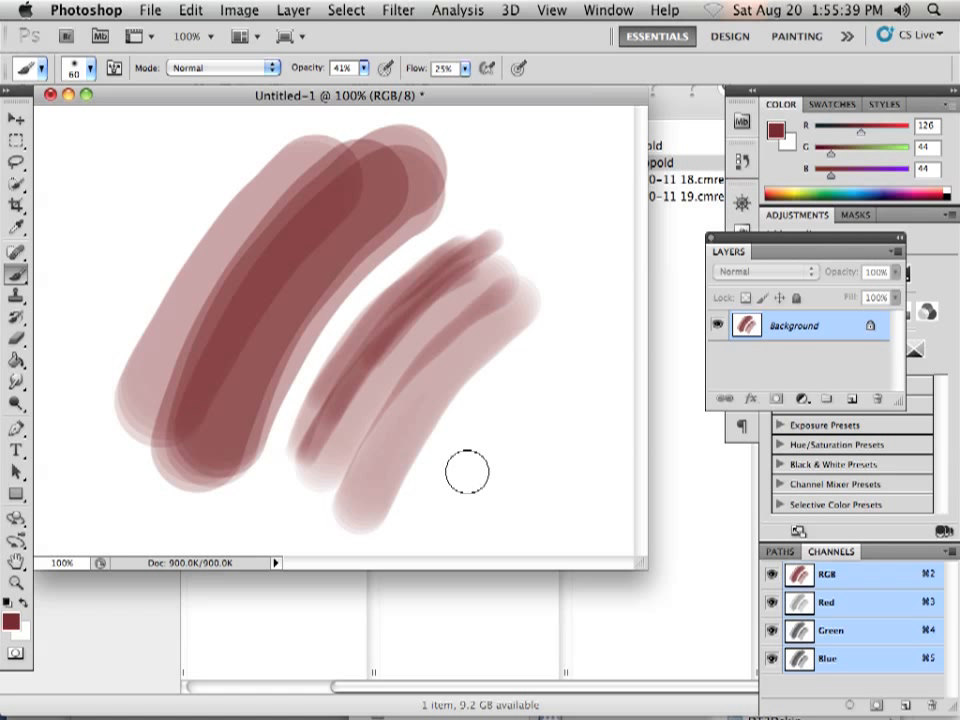
- Paint soft strokes in the canvas's lower right, enable airbrush mode, and add soft strokes at the upper right and over the lighter strokes
mouse_move(467, 469)
left_mouse_down()
mouse_move(558, 355)
mouse_move(476, 484)
mouse_move(570, 371)
mouse_move(560, 379)
mouse_move(491, 482)
mouse_move(598, 354)
mouse_move(511, 491)
mouse_move(600, 379)
mouse_move(518, 484)
mouse_move(593, 408)
mouse_move(536, 467)
left_mouse_up()
mouse_move(491, 357)
left_mouse_down()
mouse_move(387, 499)
mouse_move(474, 305)
mouse_move(417, 360)
mouse_move(397, 405)
mouse_move(464, 316)
mouse_move(363, 445)
mouse_move(372, 250)
left_mouse_up()
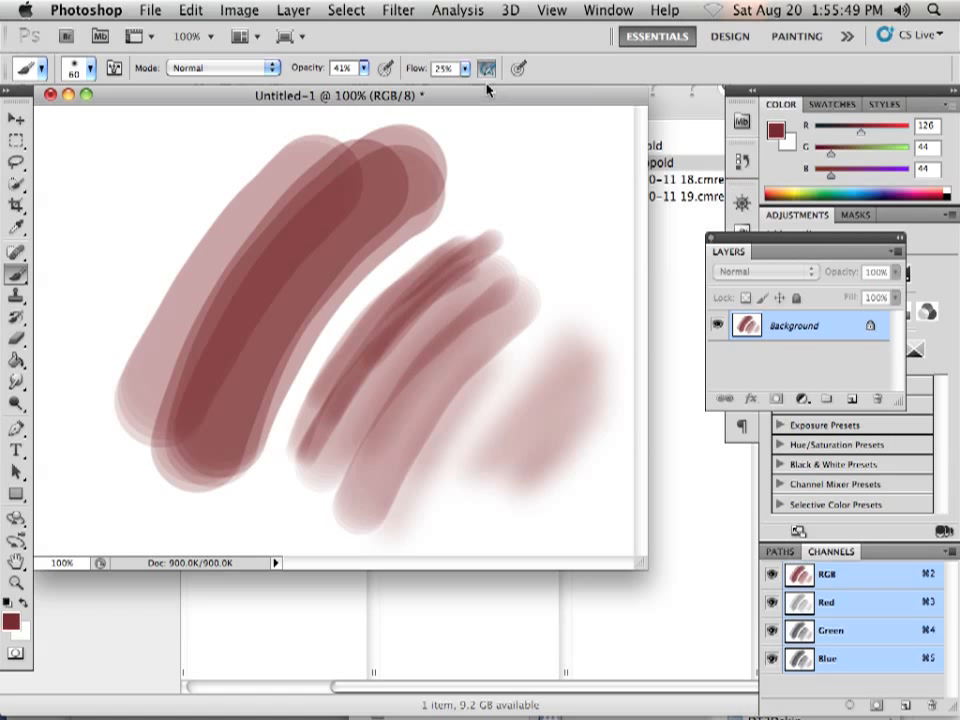
mouse_move(515, 185)
left_mouse_down()
mouse_move(559, 229)
mouse_move(518, 251)
mouse_move(506, 294)
left_mouse_up()
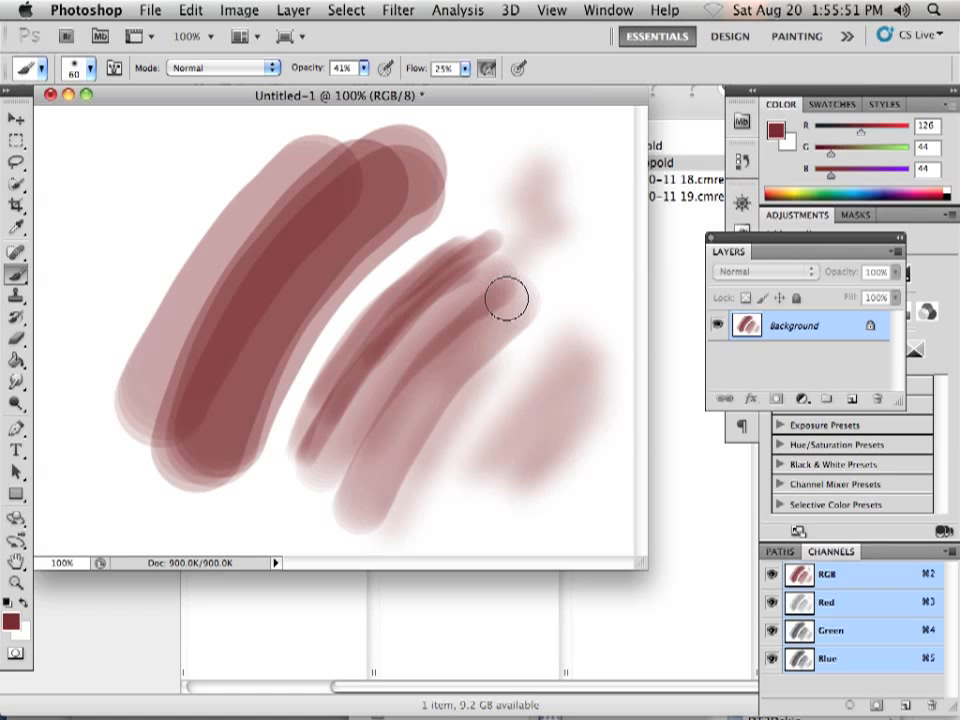
left_click_drag(371, 424, 416, 384)
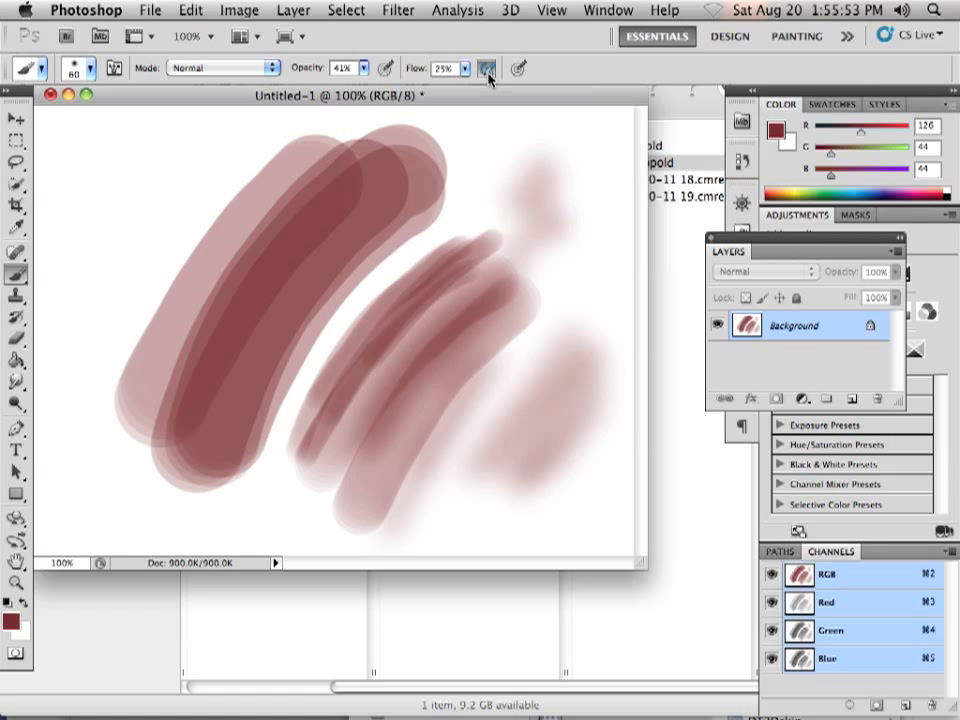